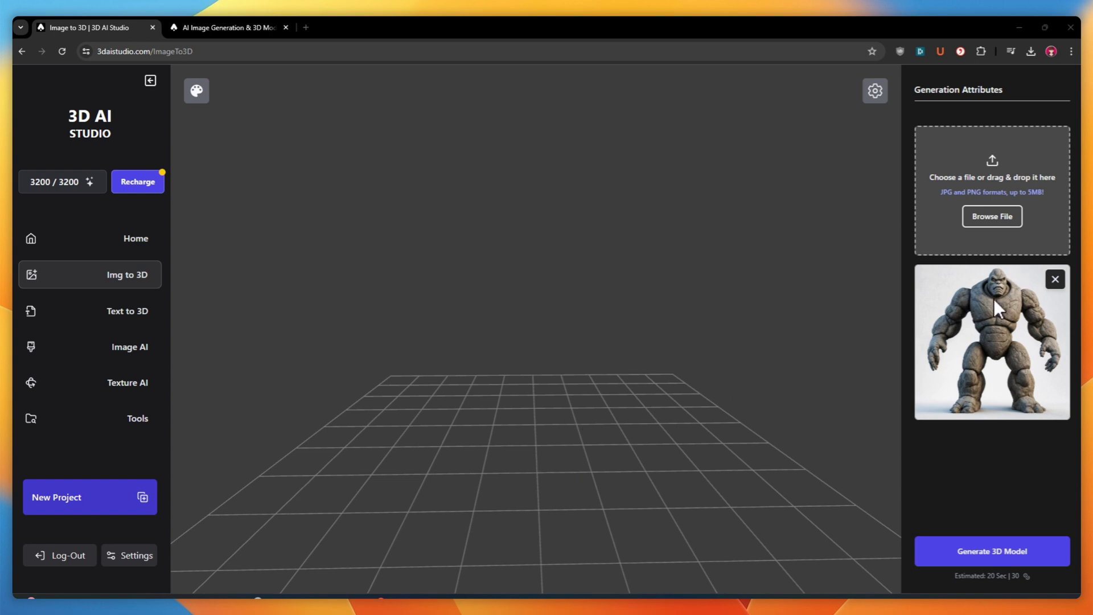
# Review the image generator's golem text prompt, its model options including Pixart Sigma, and its style options including 3D Model
pyautogui.click(213, 33)
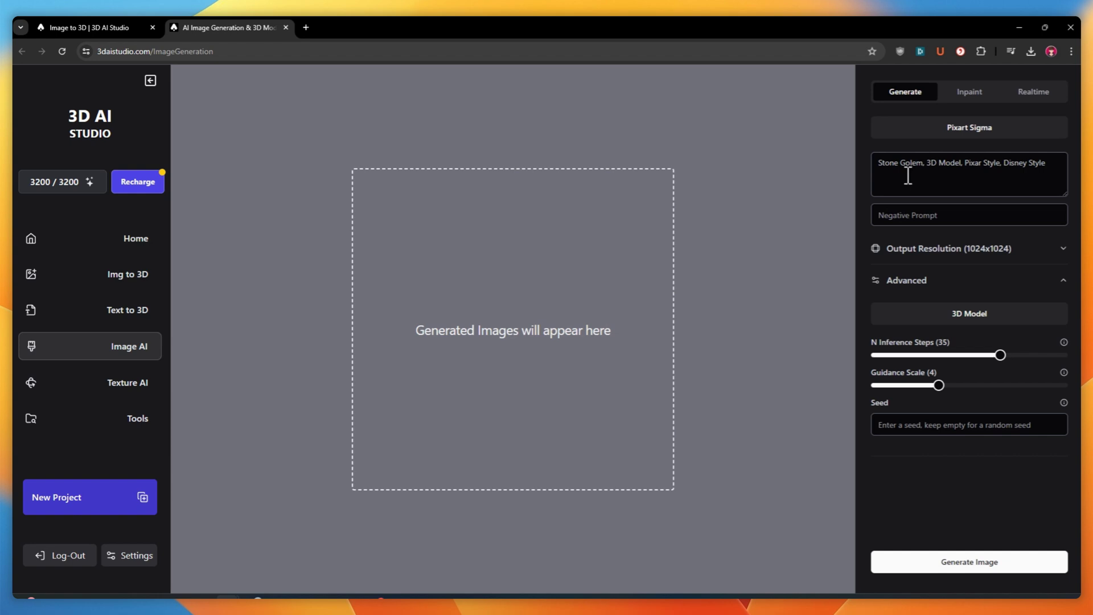
pyautogui.moveTo(877, 162); pyautogui.dragTo(1053, 169)
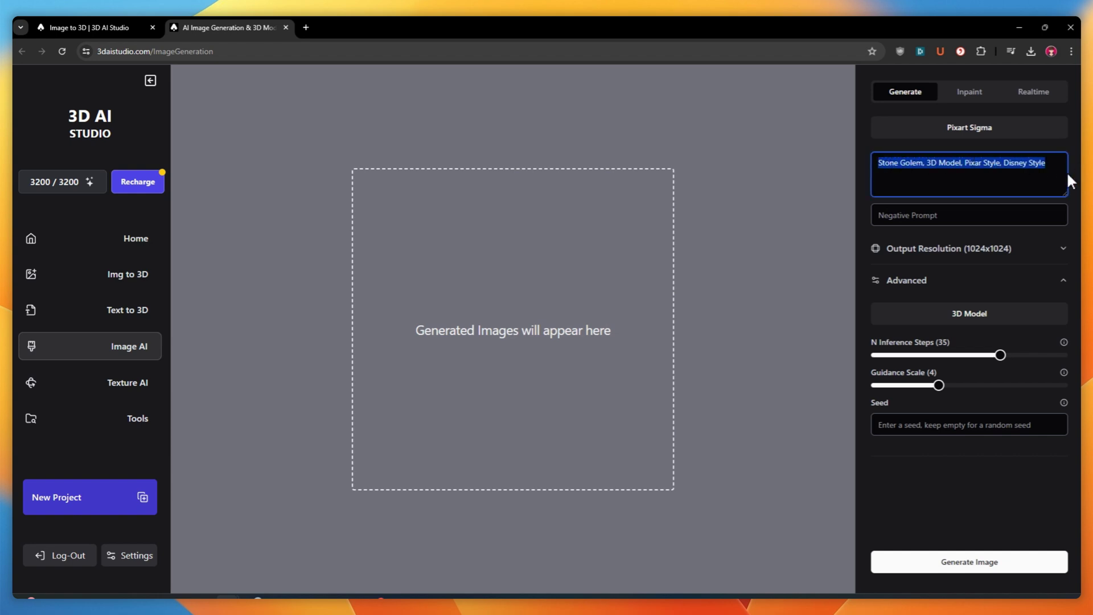
pyautogui.click(967, 128)
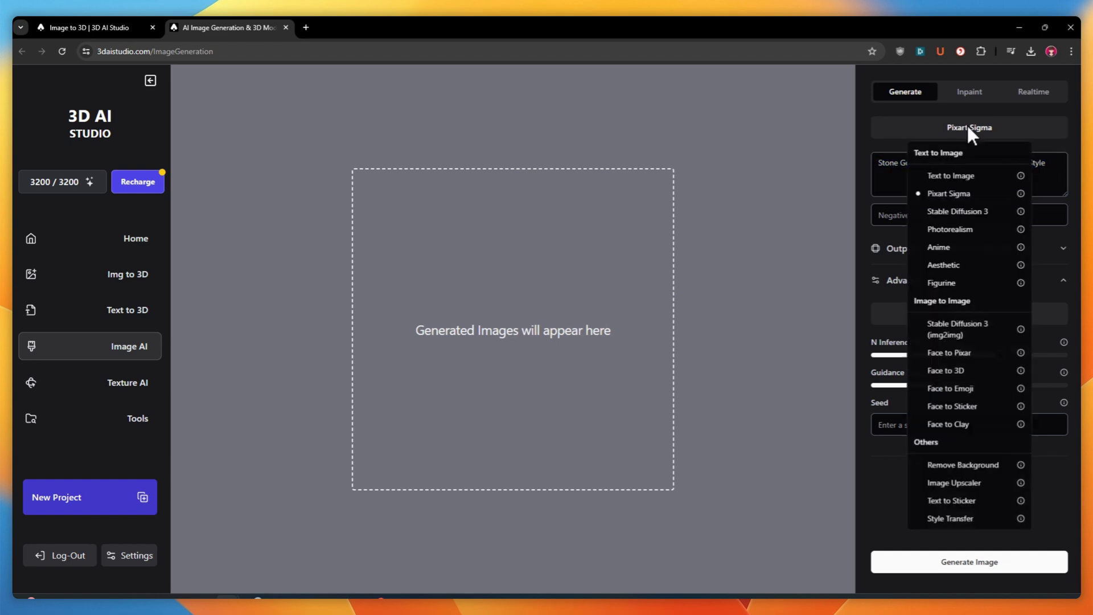
pyautogui.click(932, 194)
pyautogui.click(983, 316)
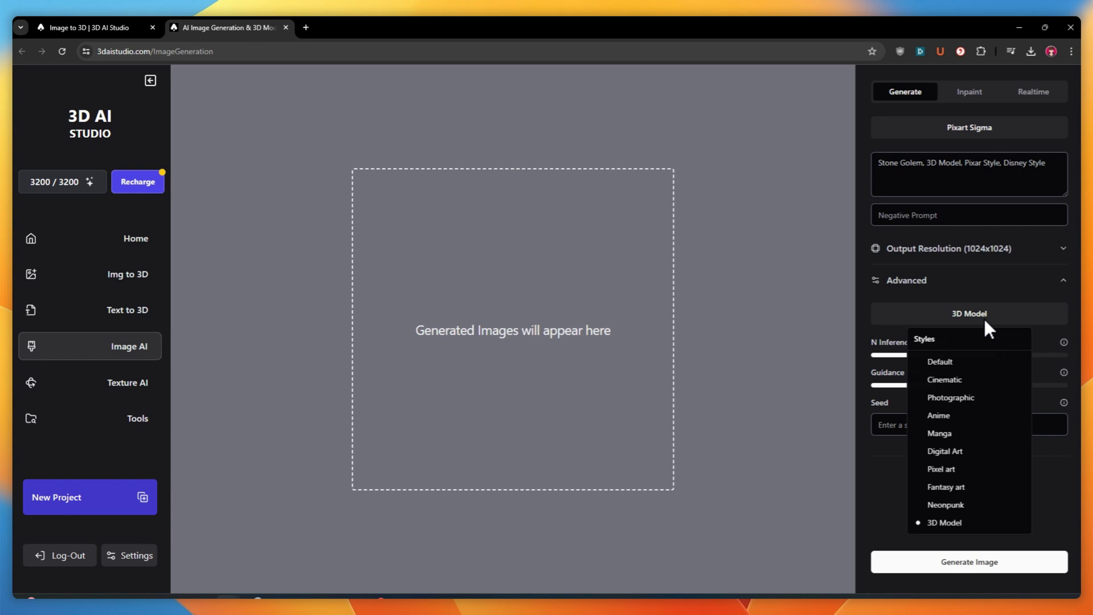
pyautogui.click(905, 500)
pyautogui.click(975, 135)
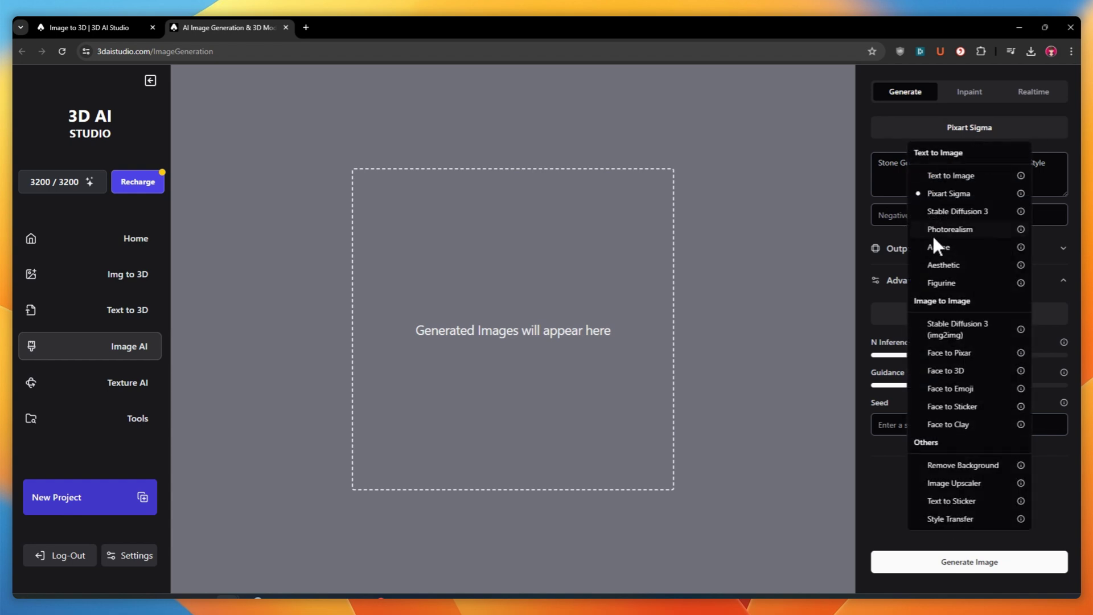
pyautogui.click(886, 160)
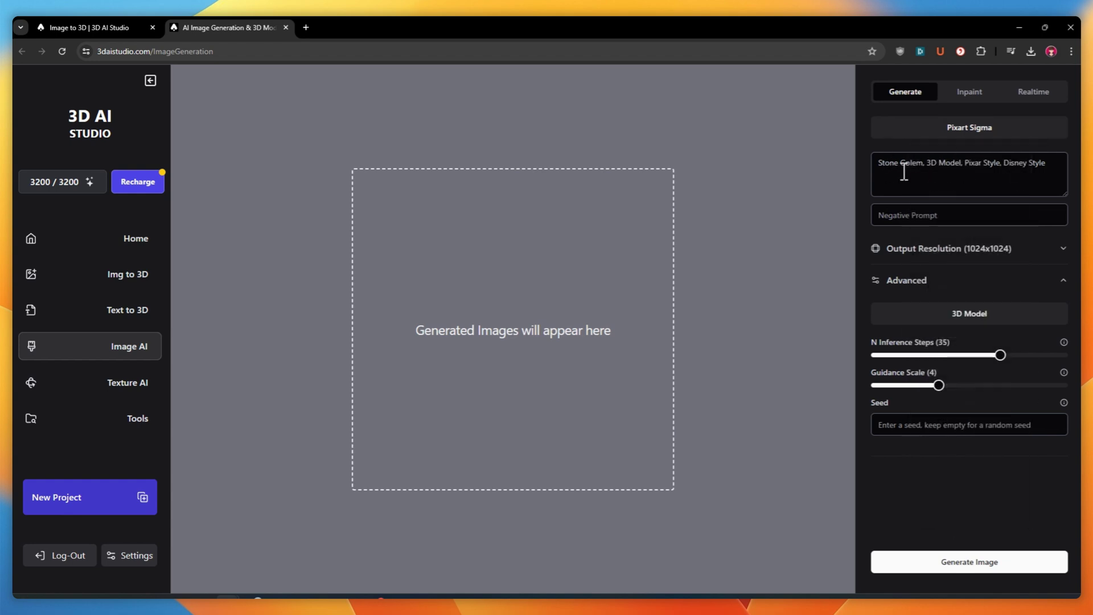
pyautogui.tripleClick(964, 169)
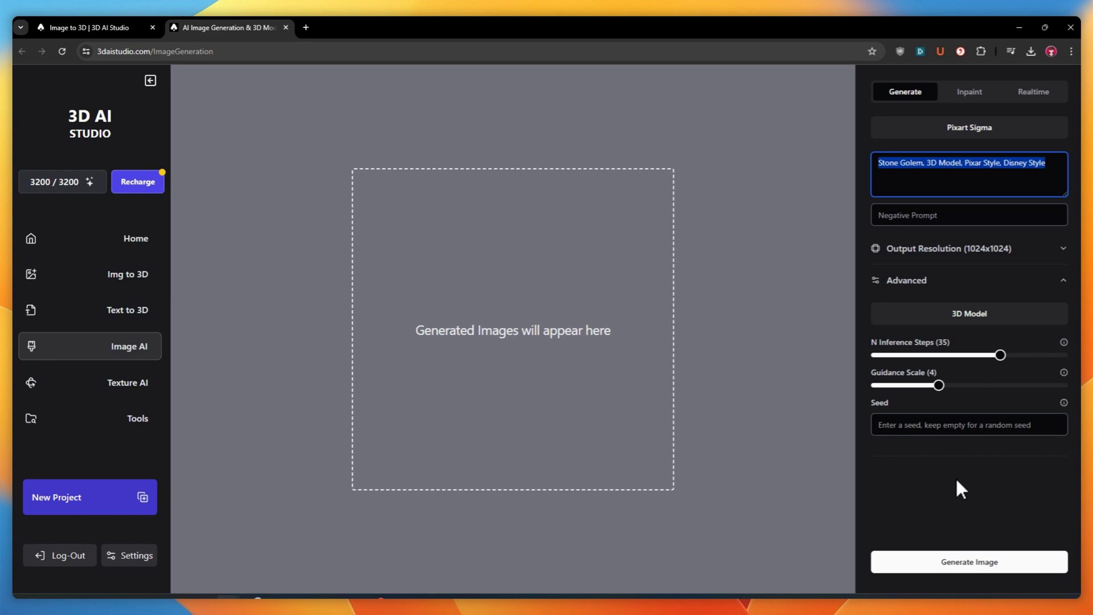
# Generate a 3D model from the uploaded stone golem image and inspect it from several angles and distances
pyautogui.click(126, 26)
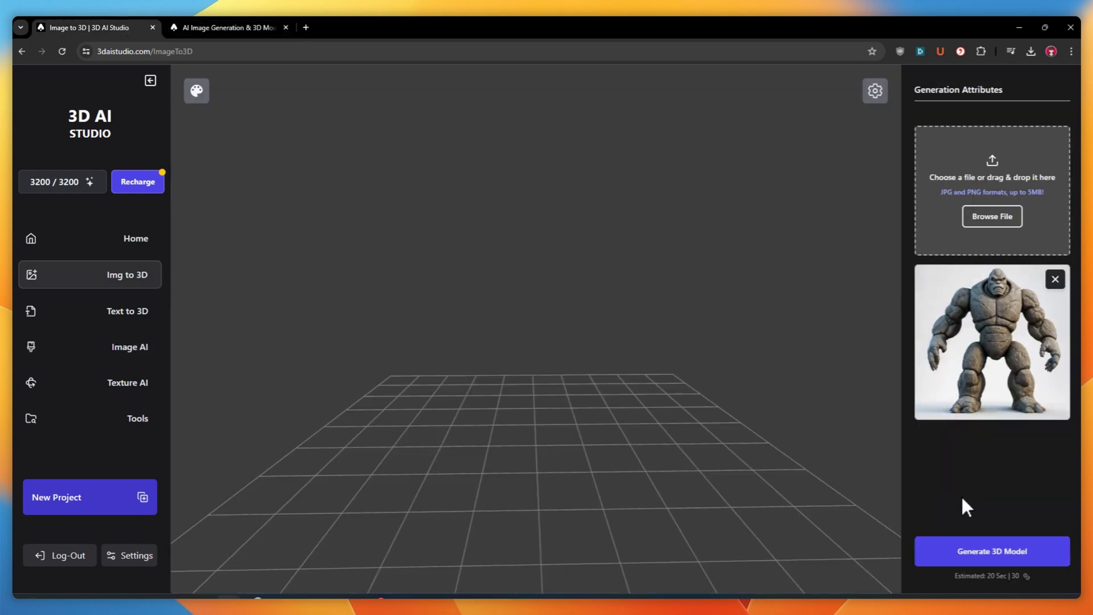
pyautogui.click(980, 563)
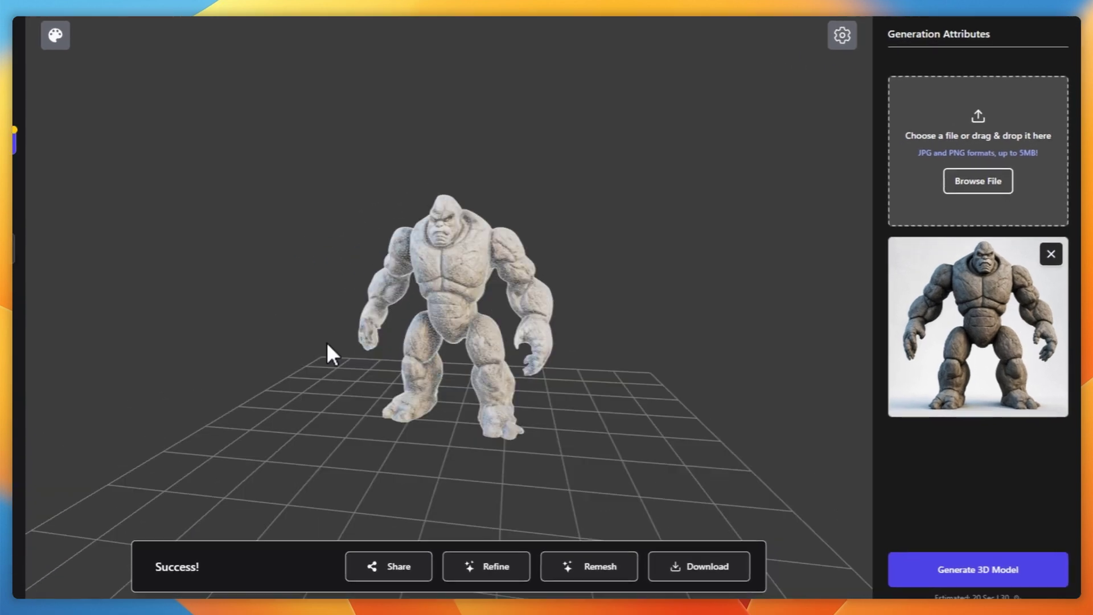
pyautogui.scroll(5, 421, 267)
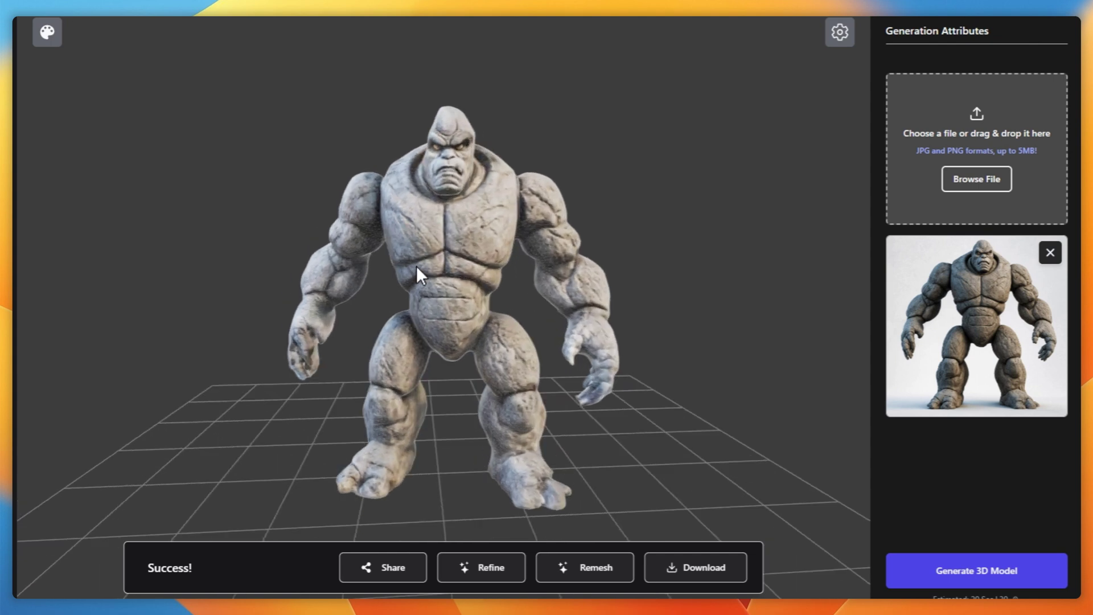
pyautogui.moveTo(416, 266); pyautogui.dragTo(457, 196)
pyautogui.scroll(-3, 456, 277)
pyautogui.scroll(3, 439, 233)
pyautogui.scroll(3, 438, 256)
pyautogui.scroll(-3, 483, 261)
pyautogui.scroll(-1, 471, 527)
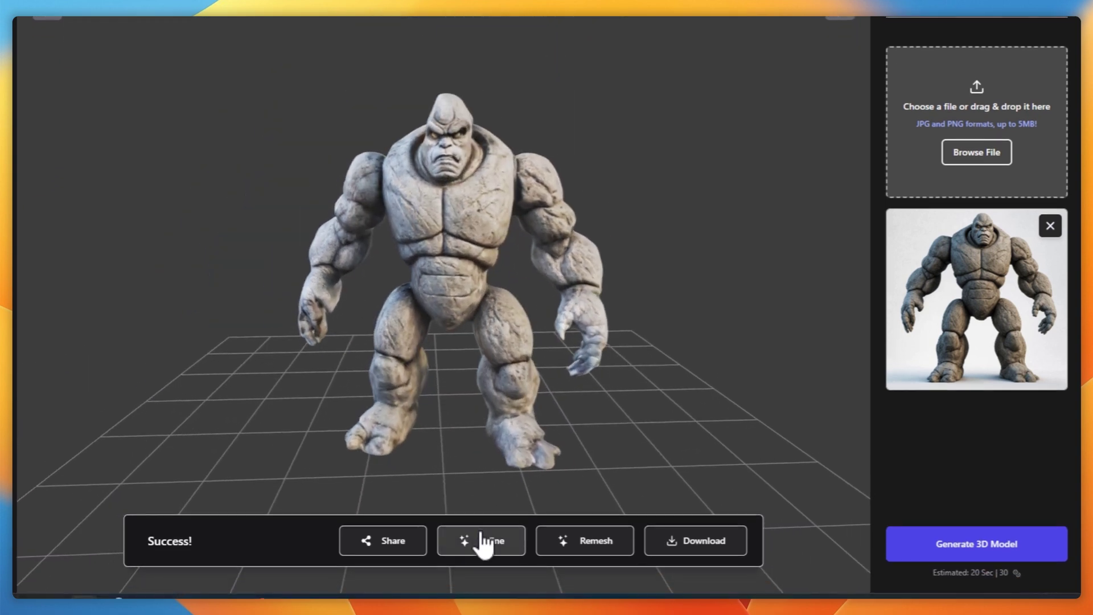
# Refine the golem model's texture quality and preview the refined version up close
pyautogui.click(481, 541)
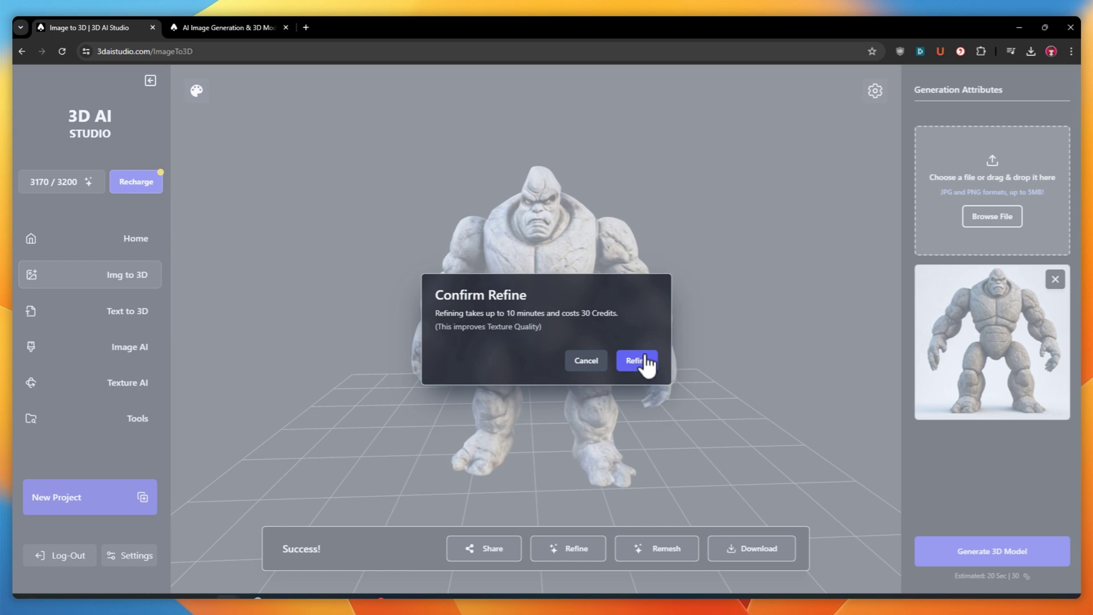
pyautogui.click(636, 360)
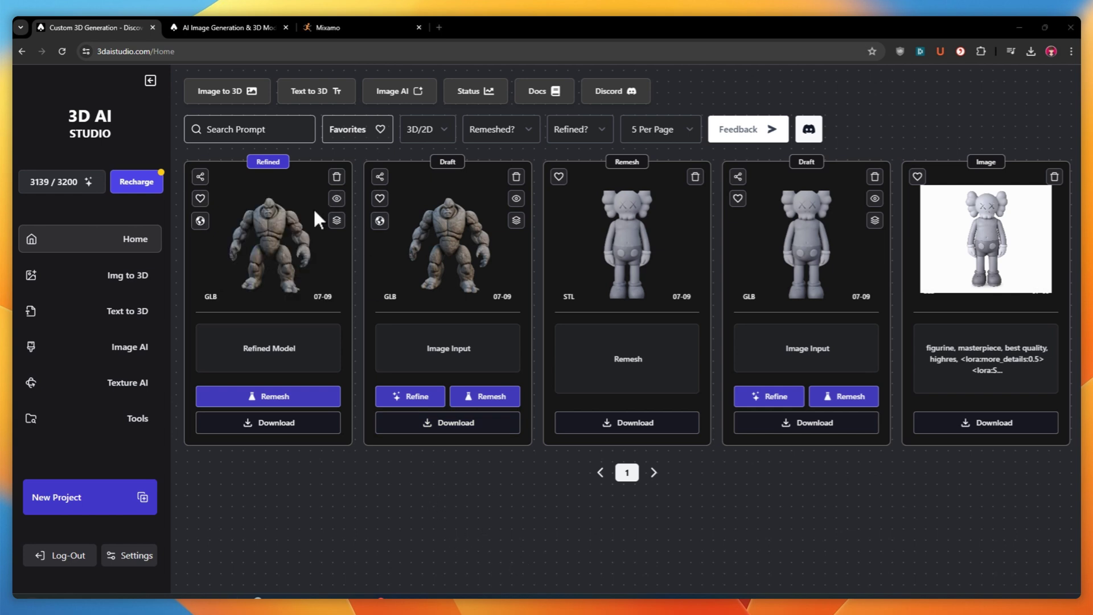
pyautogui.click(335, 199)
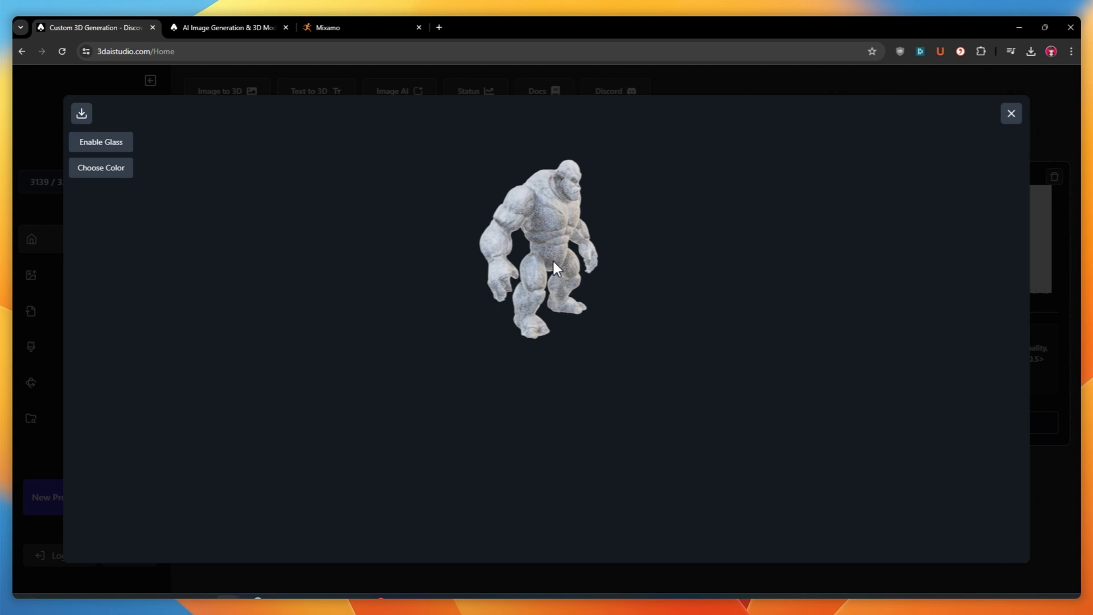
pyautogui.scroll(5, 557, 296)
pyautogui.moveTo(561, 286)
pyautogui.mouseDown()
pyautogui.moveTo(739, 306)
pyautogui.moveTo(615, 246)
pyautogui.moveTo(564, 278)
pyautogui.moveTo(553, 260)
pyautogui.moveTo(592, 258)
pyautogui.moveTo(546, 287)
pyautogui.moveTo(425, 312)
pyautogui.moveTo(575, 292)
pyautogui.mouseUp()
pyautogui.scroll(3, 580, 283)
pyautogui.scroll(-3, 556, 288)
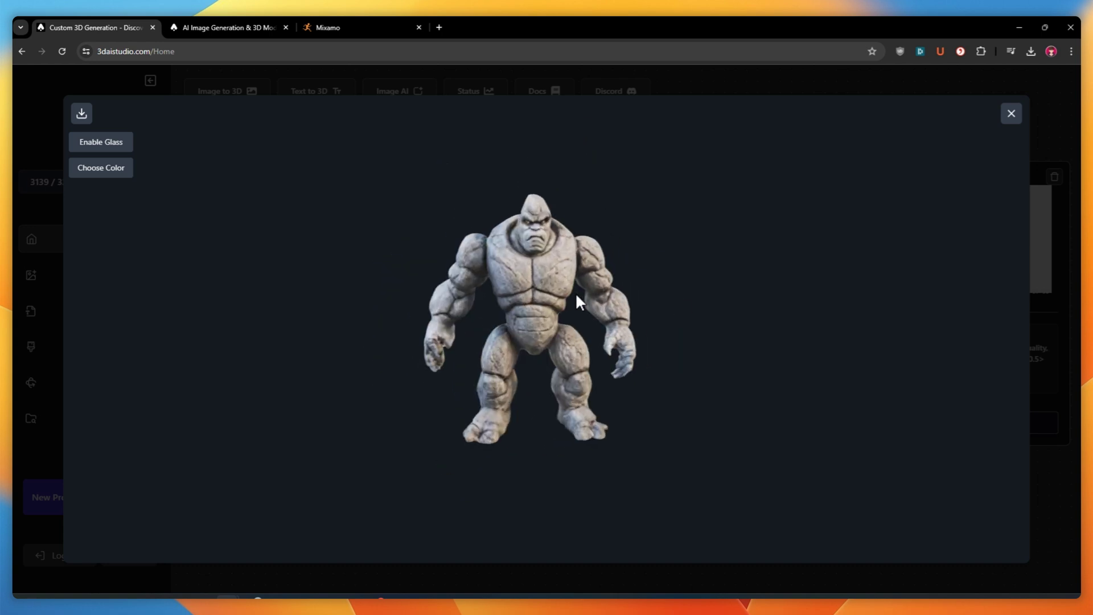
pyautogui.click(1012, 115)
# Remesh the refined golem as an FBX with 2000 faces and merged vertices, and refresh the model list
pyautogui.click(267, 398)
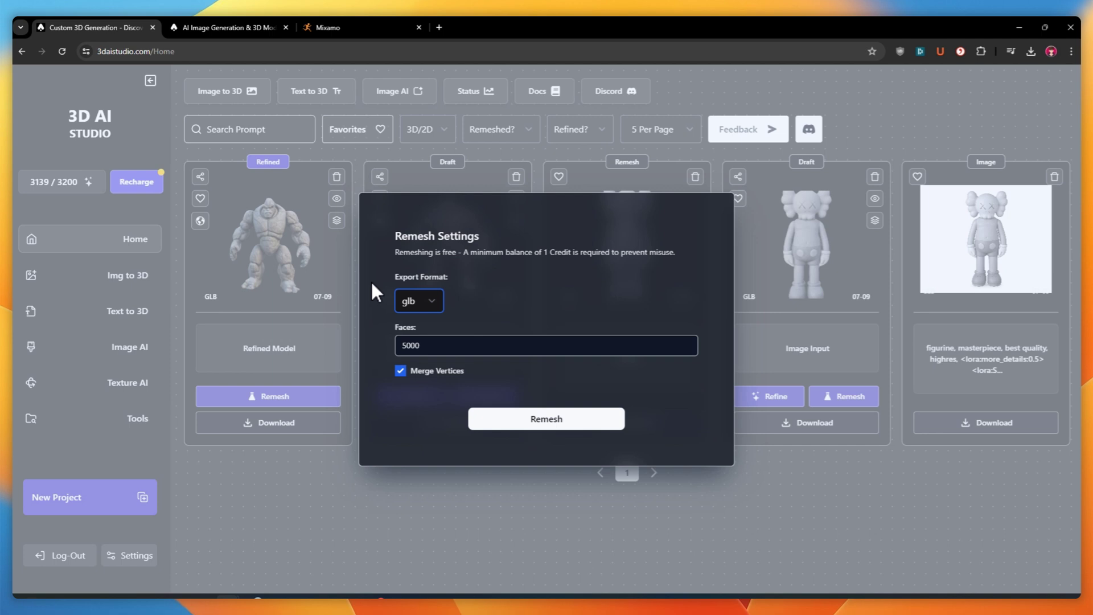
pyautogui.click(419, 302)
pyautogui.click(409, 331)
pyautogui.click(403, 345)
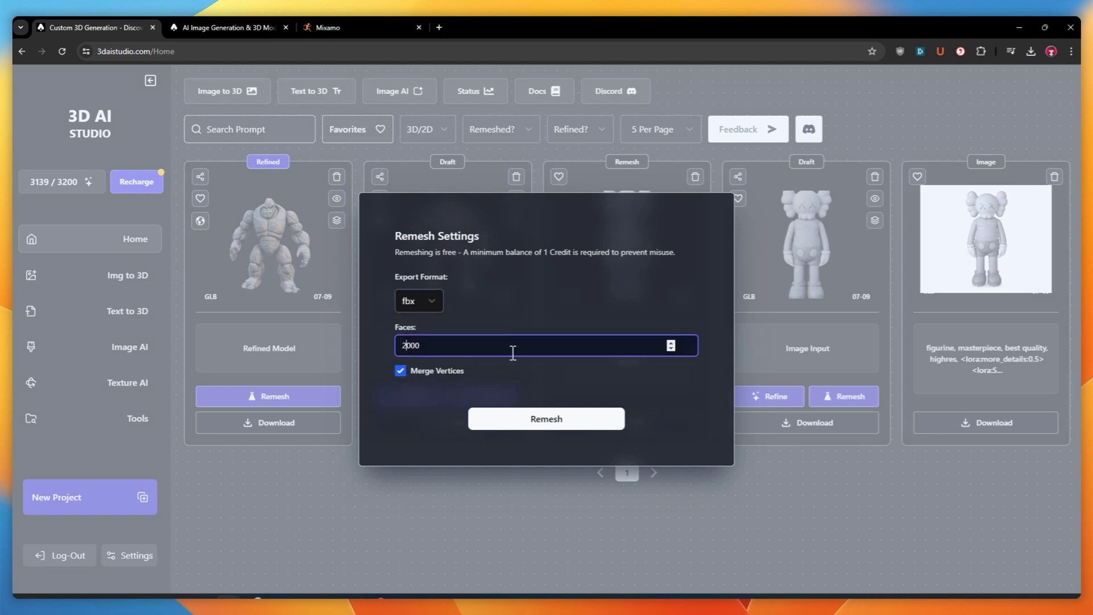
pyautogui.click(422, 402)
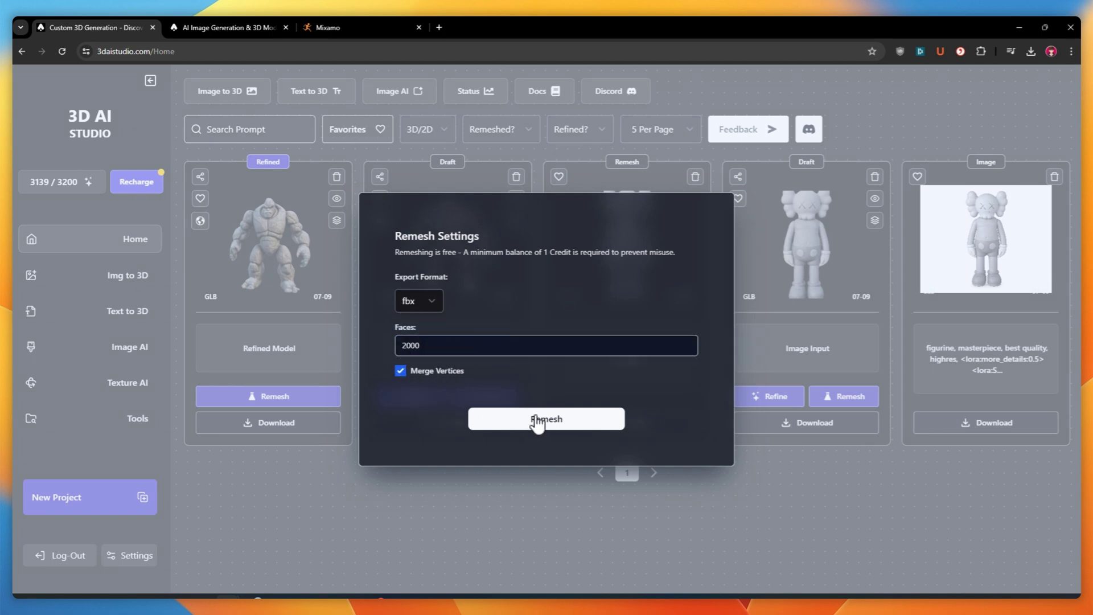
pyautogui.click(538, 421)
pyautogui.press('F5')
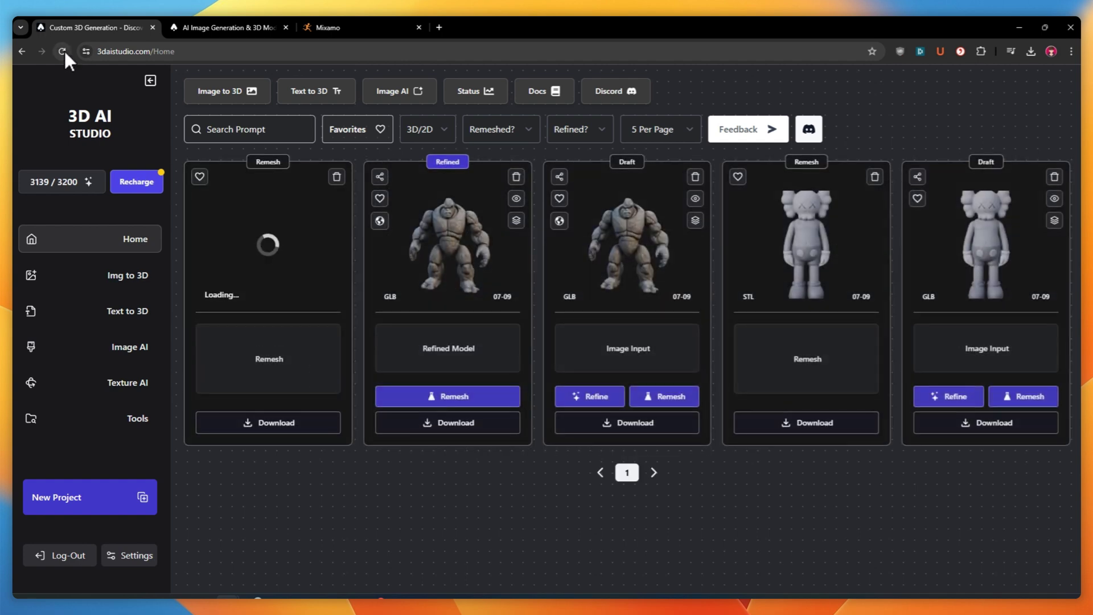
# In the image generator, keep the Pixart Sigma model and Pixel art style, and select the generated golem on the tan background to save
pyautogui.click(220, 29)
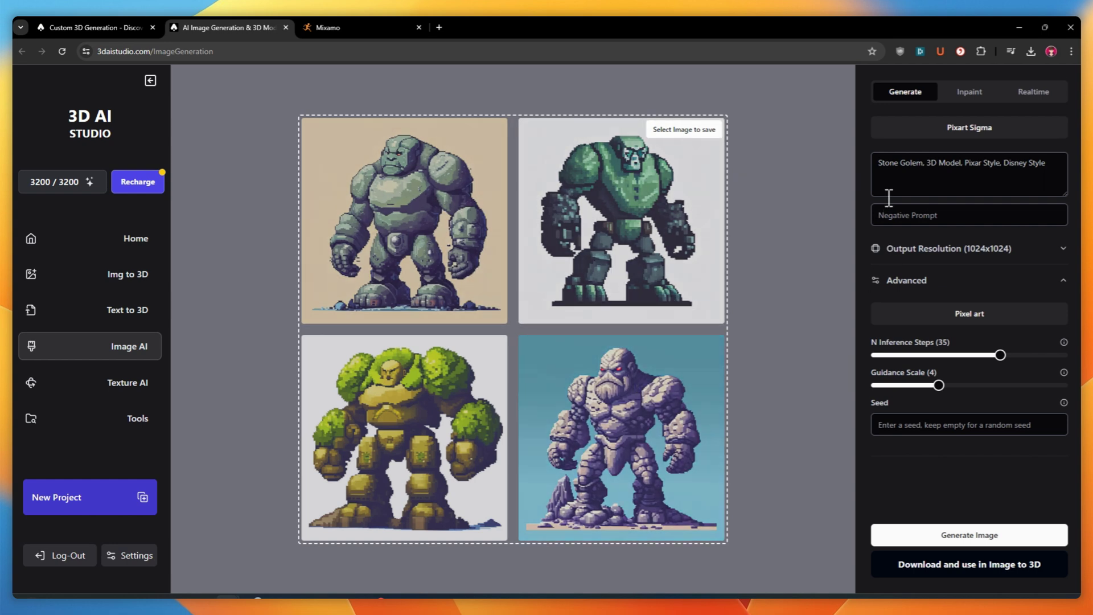
pyautogui.click(968, 130)
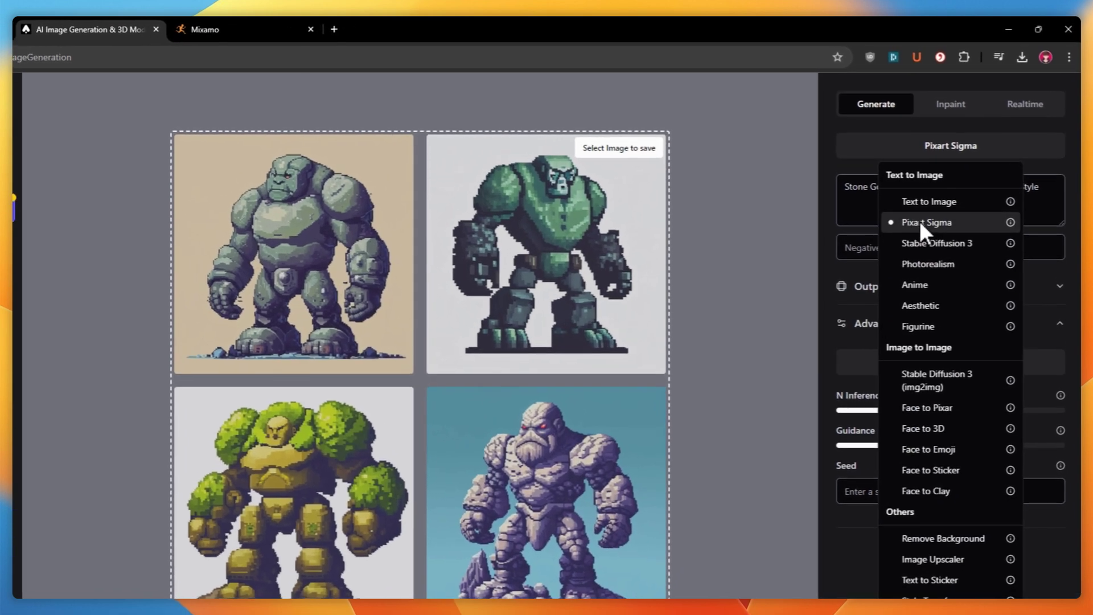
pyautogui.click(977, 191)
pyautogui.click(947, 387)
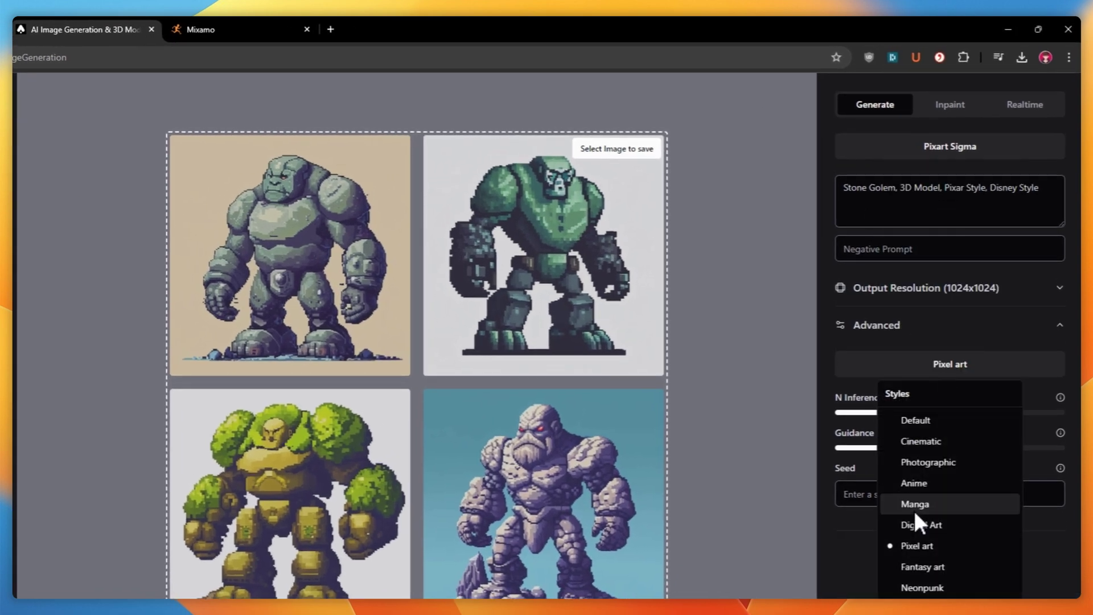
pyautogui.click(910, 546)
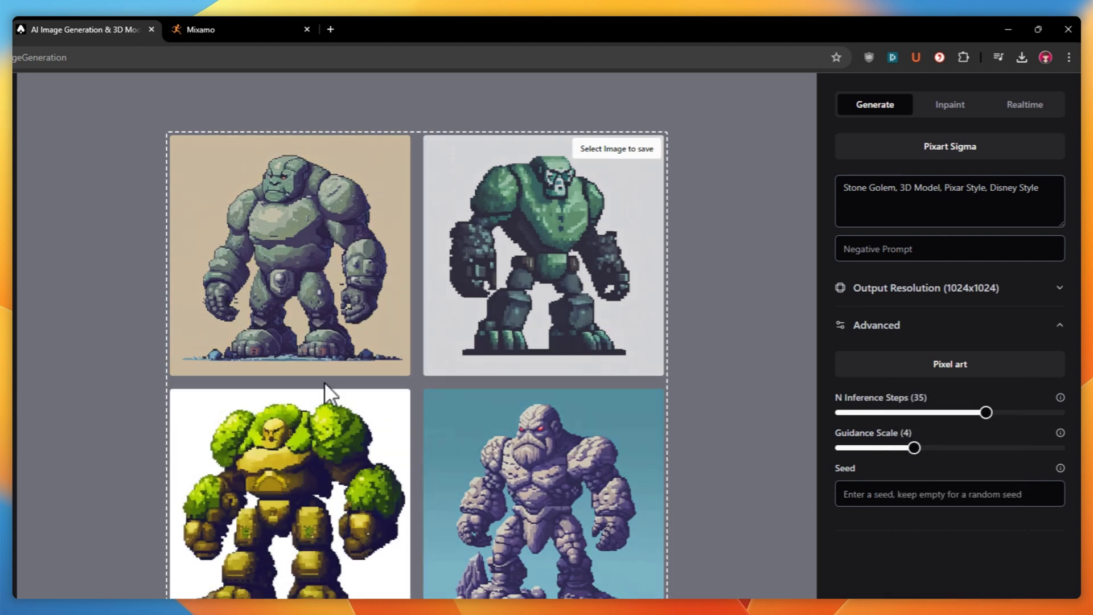
pyautogui.click(326, 285)
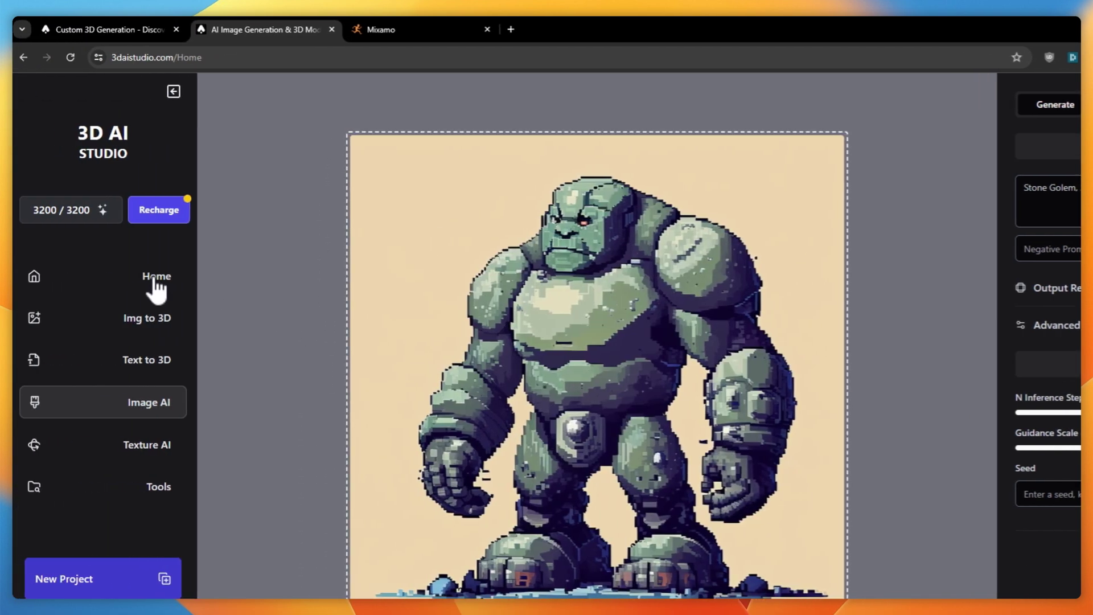
# Refresh the model list and download the remeshed FBX golem
pyautogui.click(154, 280)
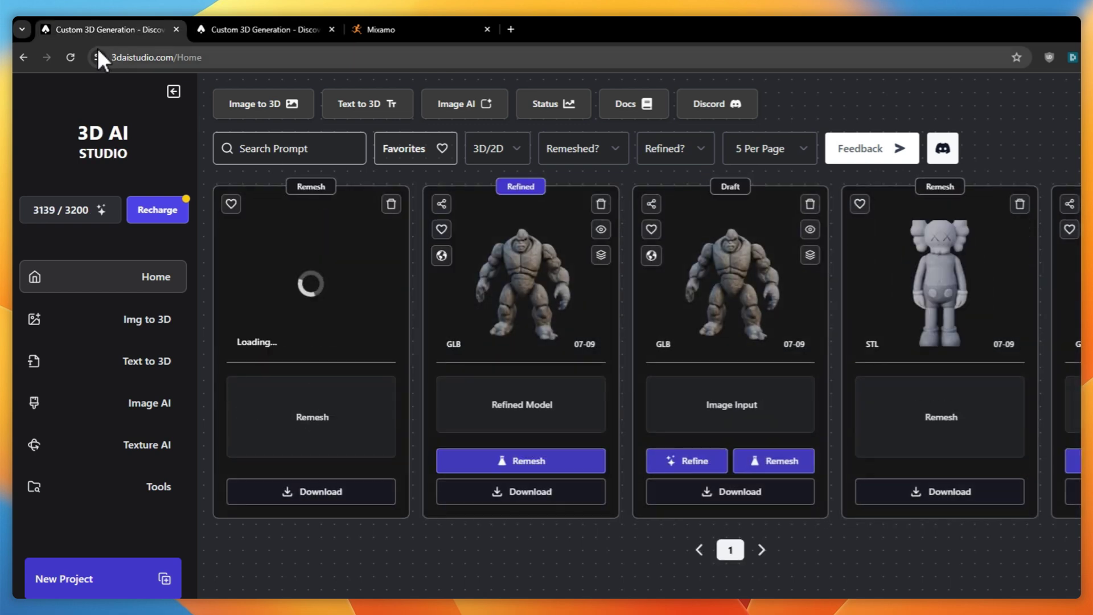
pyautogui.click(71, 57)
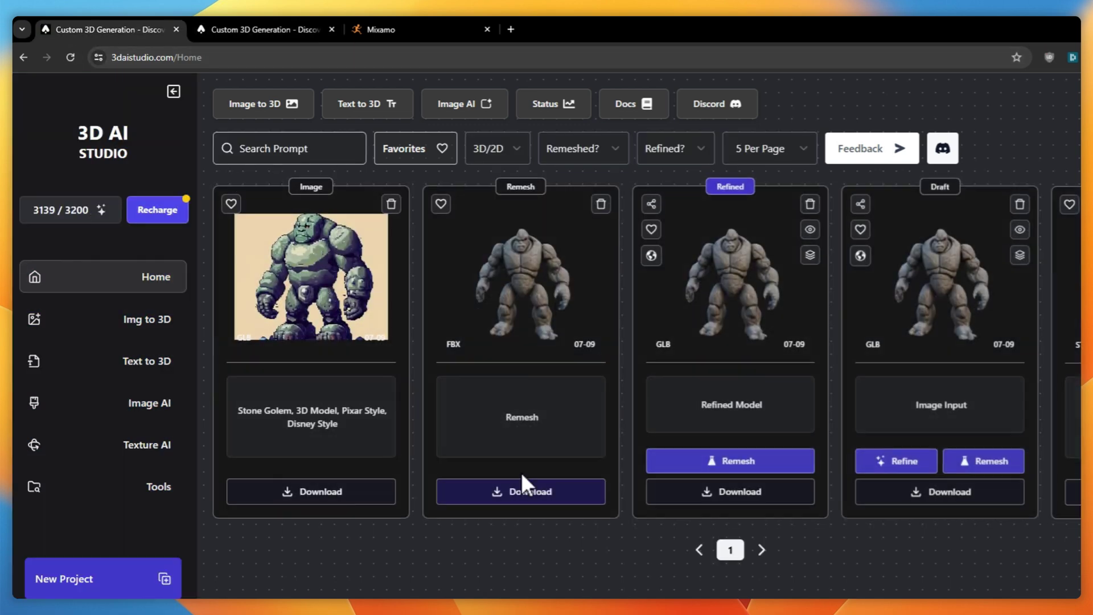
pyautogui.click(528, 493)
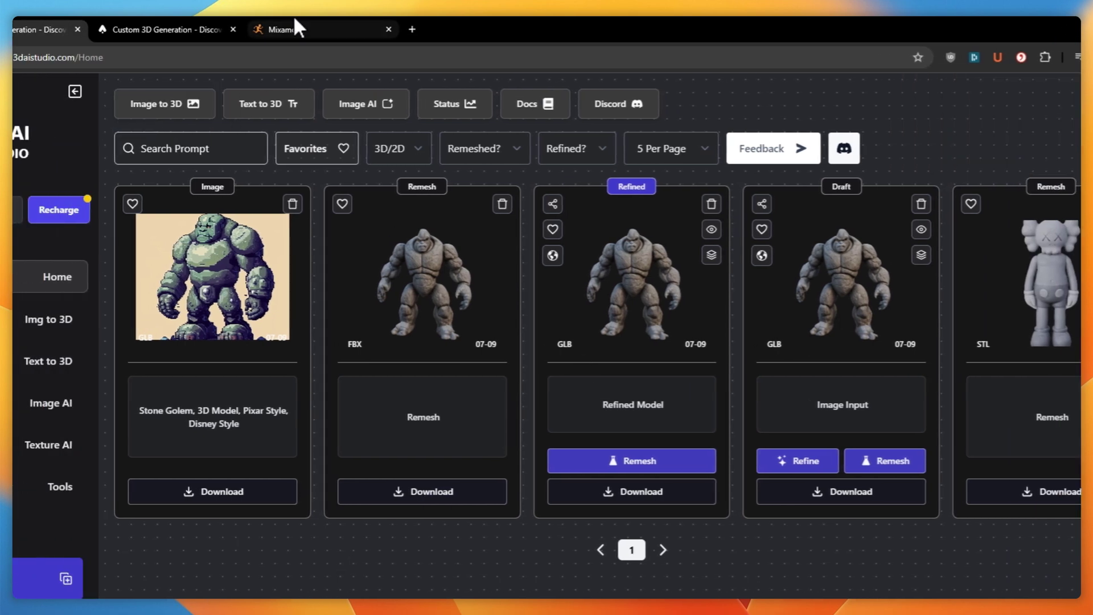
# Switch to Mixamo and upload the downloaded FBX golem as a new character
pyautogui.click(294, 22)
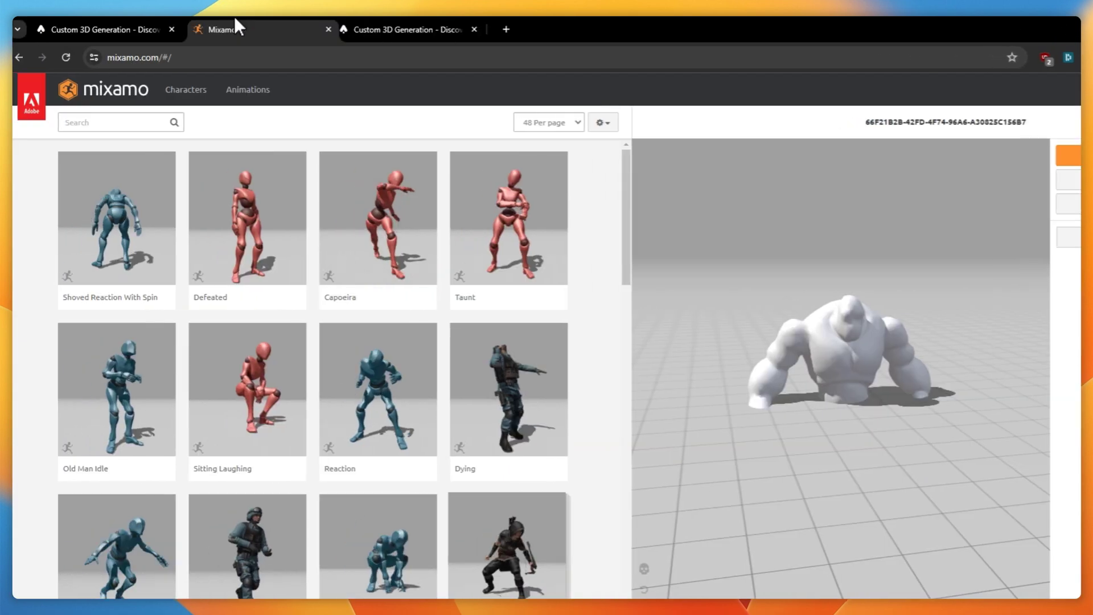
pyautogui.click(944, 209)
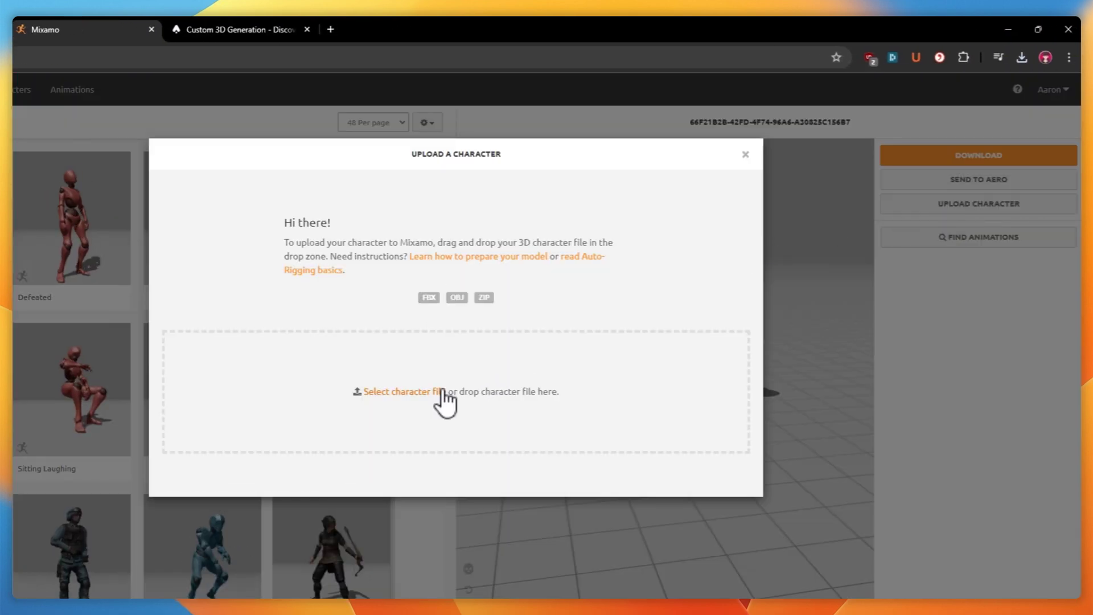
pyautogui.click(1022, 57)
pyautogui.moveTo(909, 119); pyautogui.dragTo(463, 387)
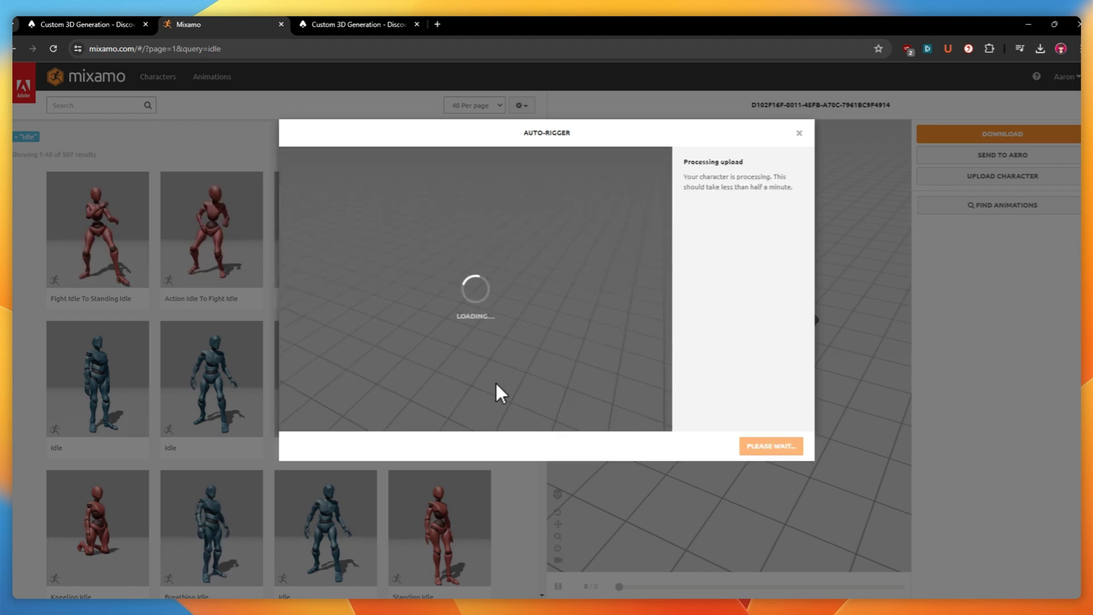
# Rotate the golem around the Y-axis in the auto-rigger until it faces forward, and continue to marker placement
pyautogui.click(306, 382)
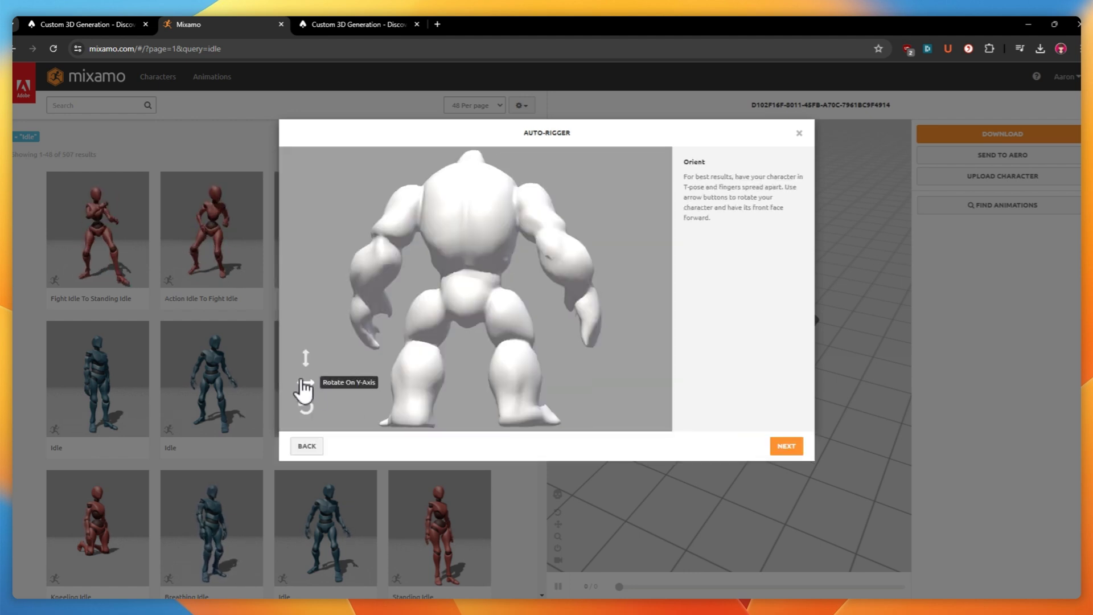
pyautogui.click(306, 382)
pyautogui.click(307, 382)
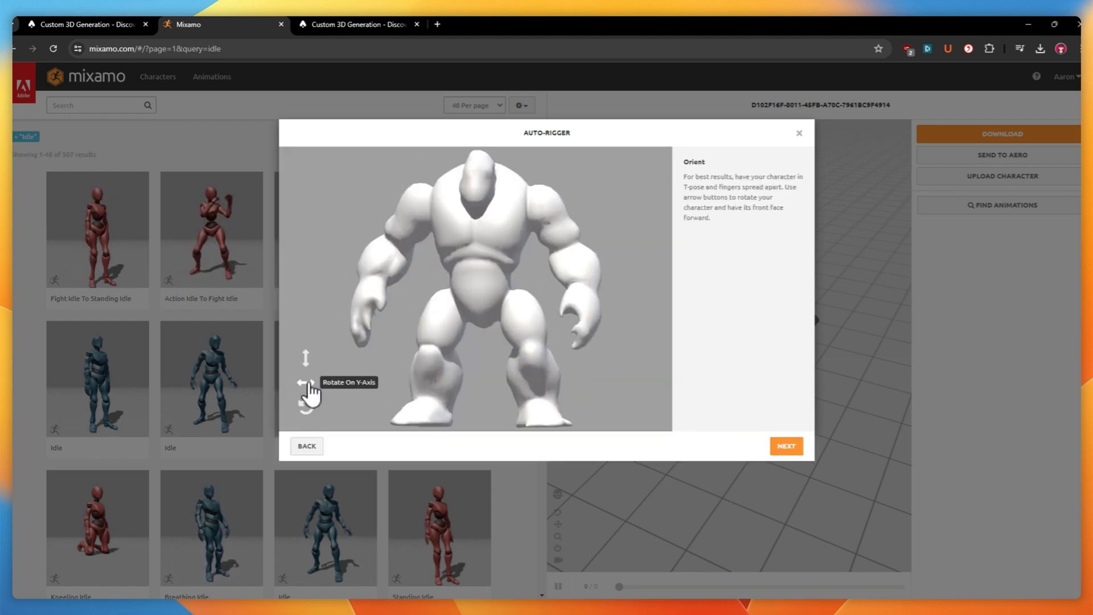
pyautogui.click(780, 450)
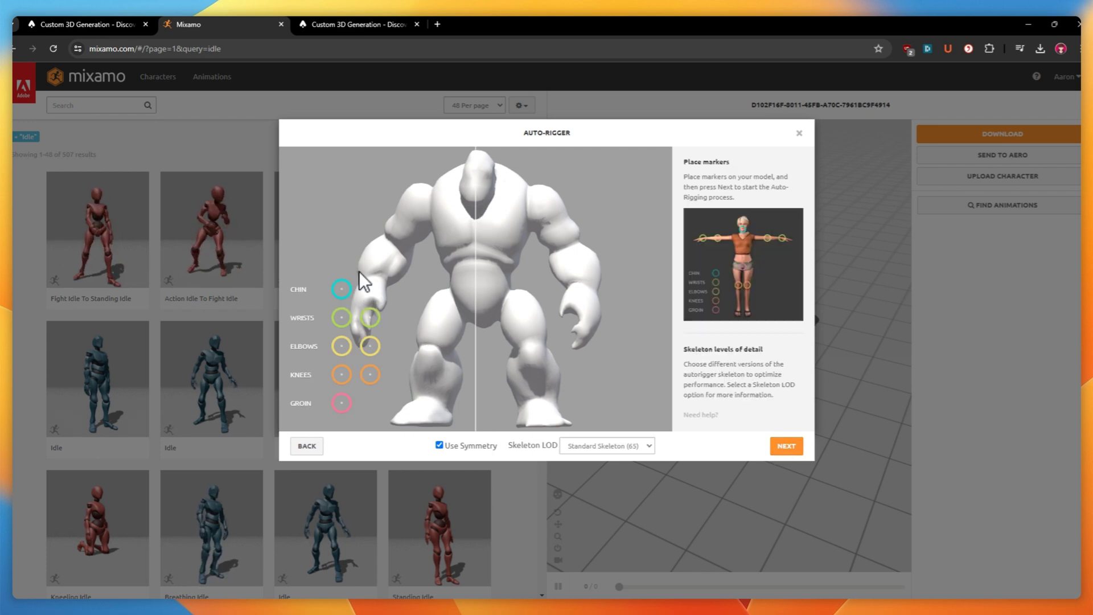
# Try placing the chin marker and the symmetric wrist markers on the golem, and close the auto-rigger
pyautogui.moveTo(342, 289)
pyautogui.mouseDown()
pyautogui.moveTo(473, 171)
pyautogui.moveTo(475, 199)
pyautogui.mouseUp()
pyautogui.moveTo(370, 316); pyautogui.dragTo(368, 281)
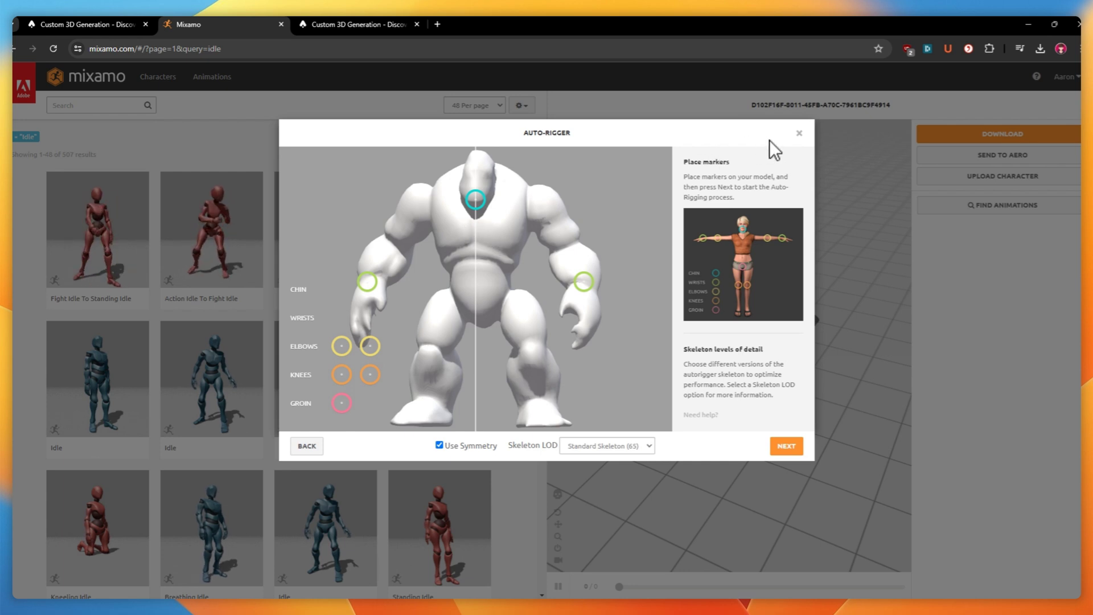
pyautogui.click(799, 134)
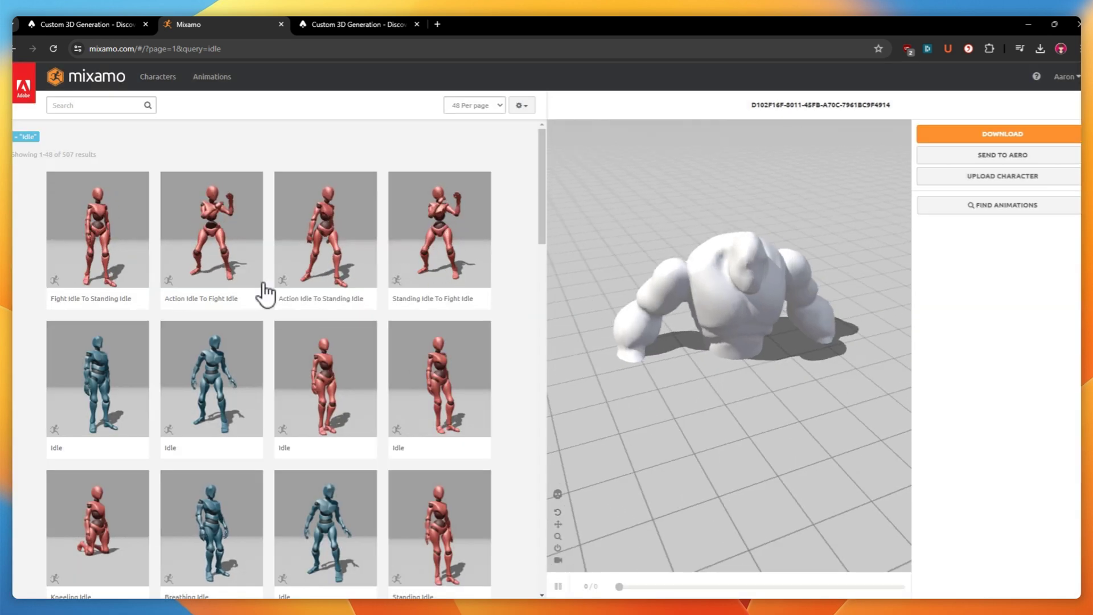
# Search the animations for "idle" and apply Breathing Idle to the golem
pyautogui.click(113, 105)
pyautogui.write('idle')
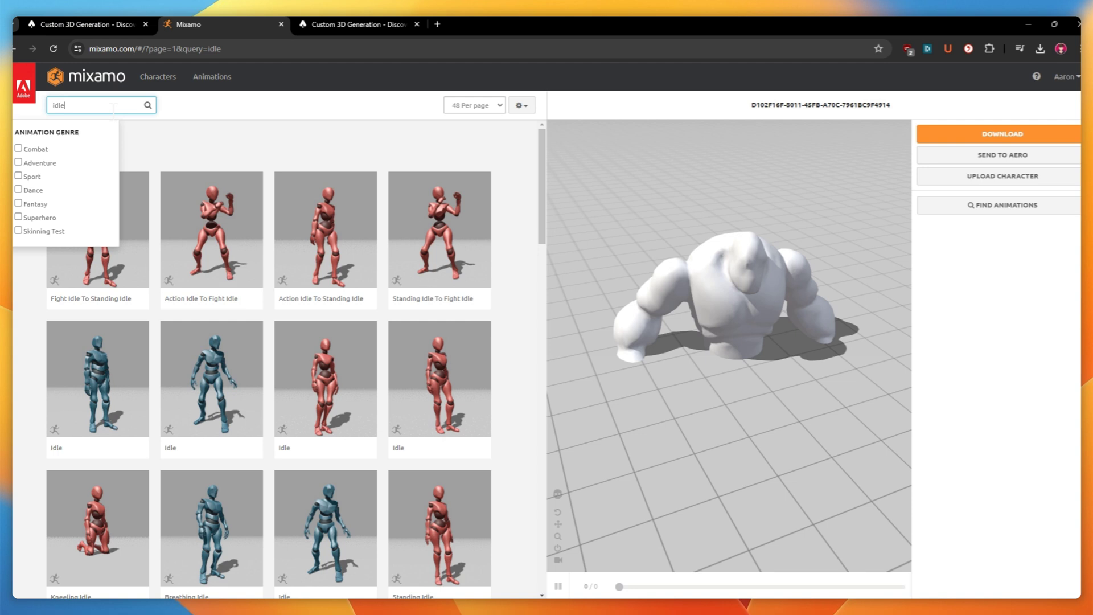
pyautogui.press('Return')
pyautogui.scroll(-10, 212, 274)
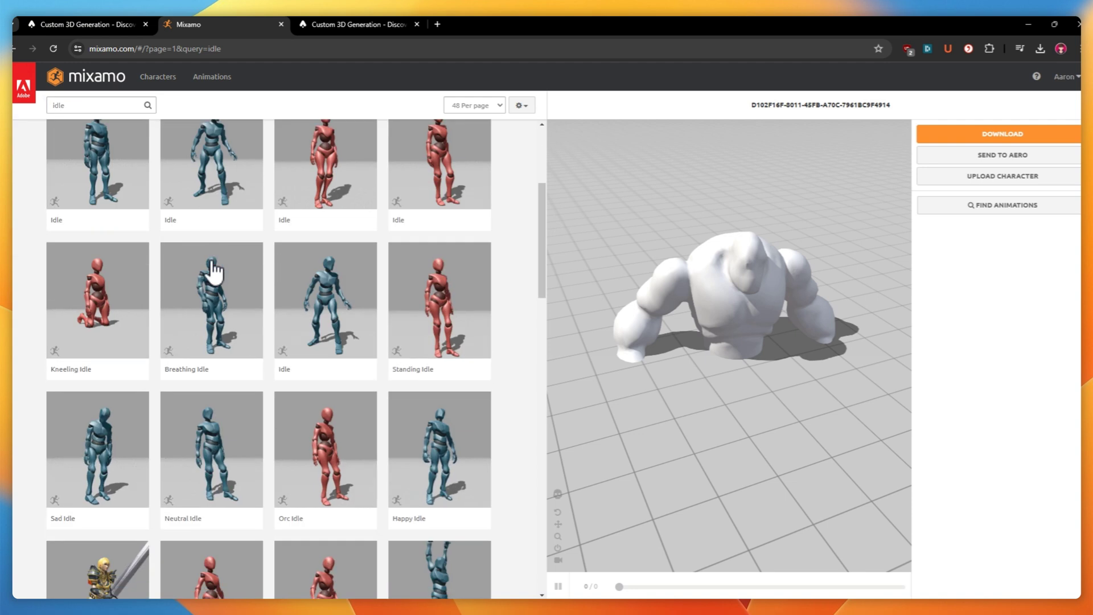
pyautogui.scroll(5, 212, 278)
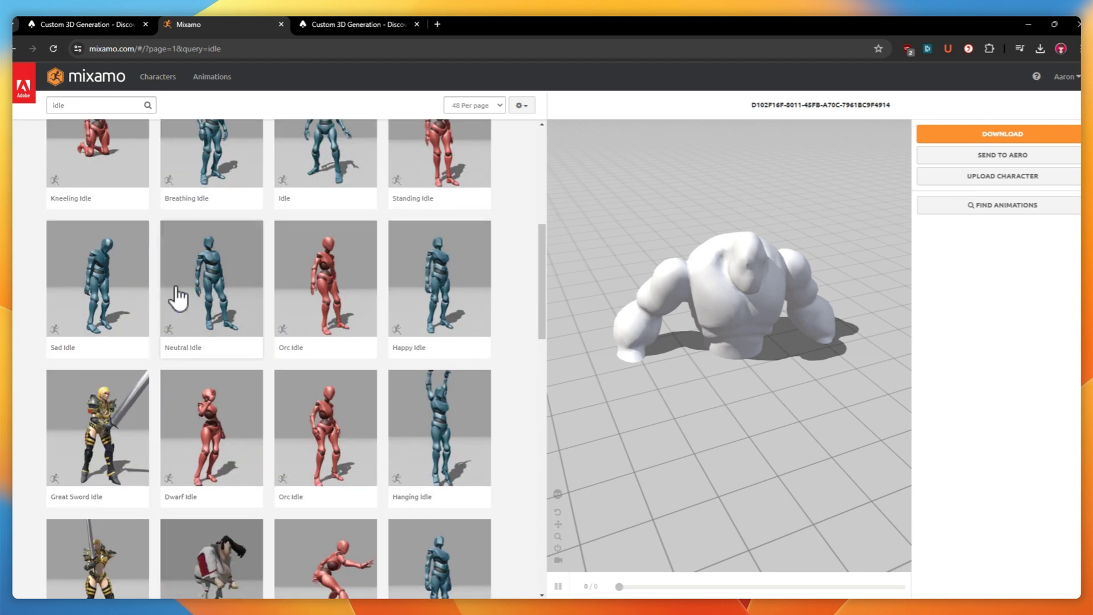
pyautogui.click(220, 224)
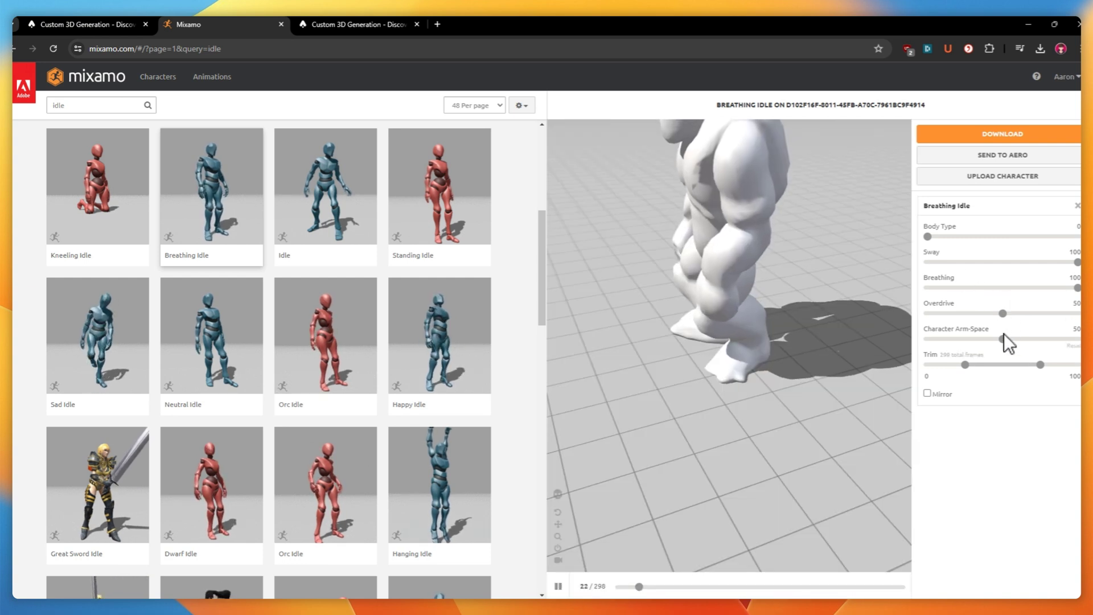
# Set Character Arm-Space to 72 and download the animated golem as FBX Binary with skin at 30 frames per second
pyautogui.moveTo(1002, 339); pyautogui.dragTo(1036, 339)
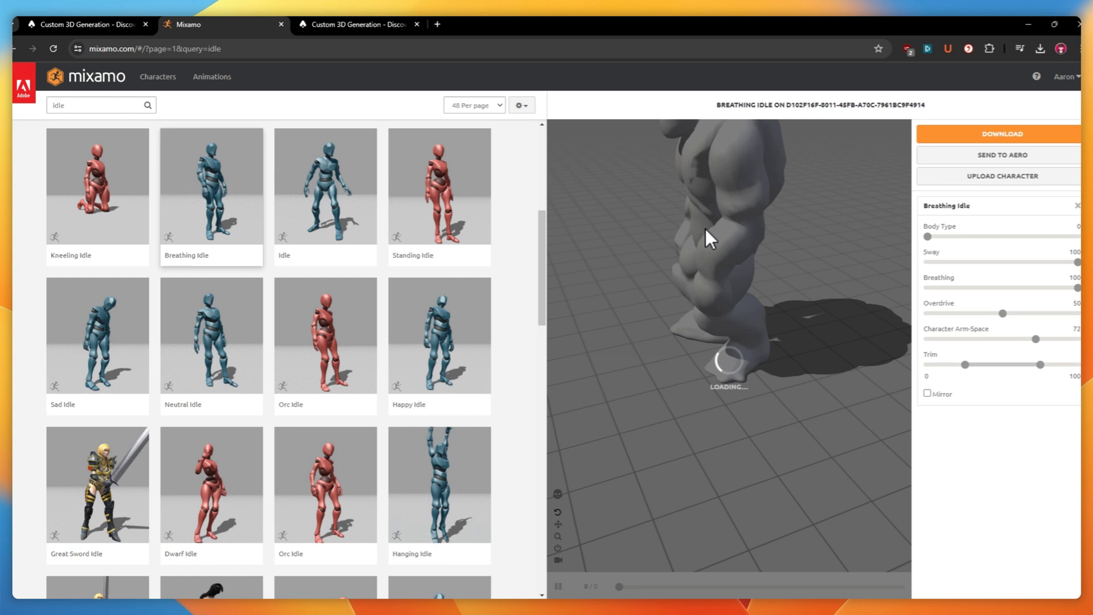
pyautogui.scroll(-5, 746, 226)
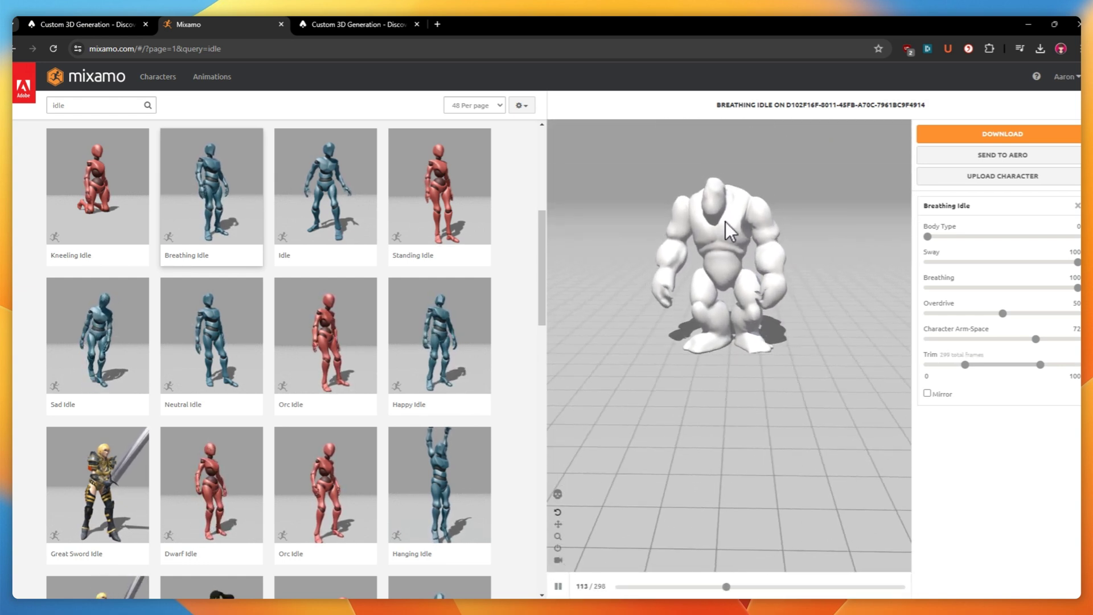
pyautogui.click(1008, 144)
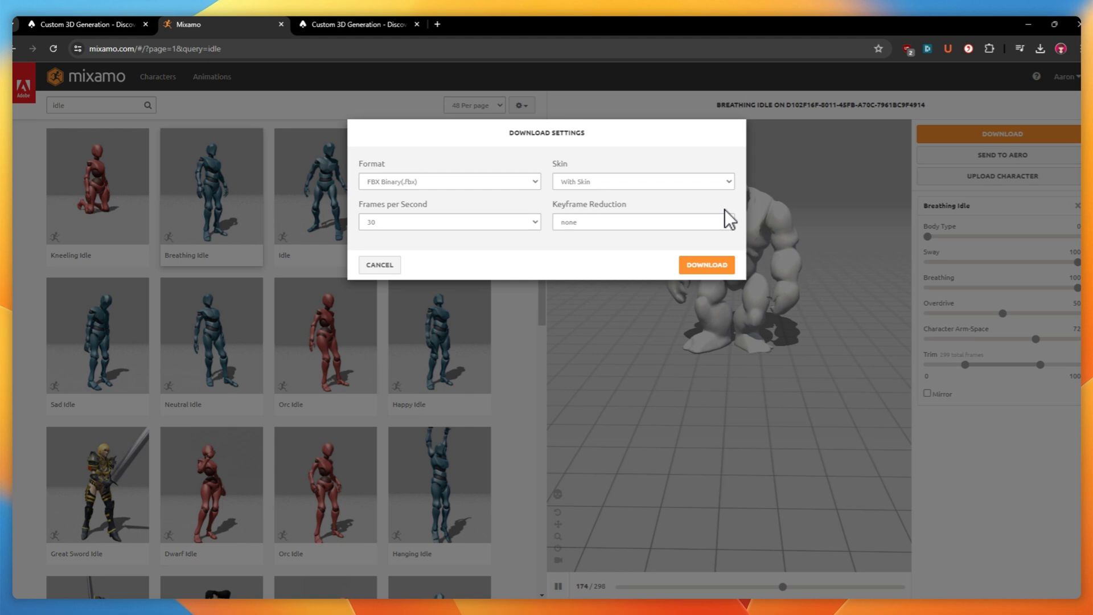
pyautogui.click(698, 261)
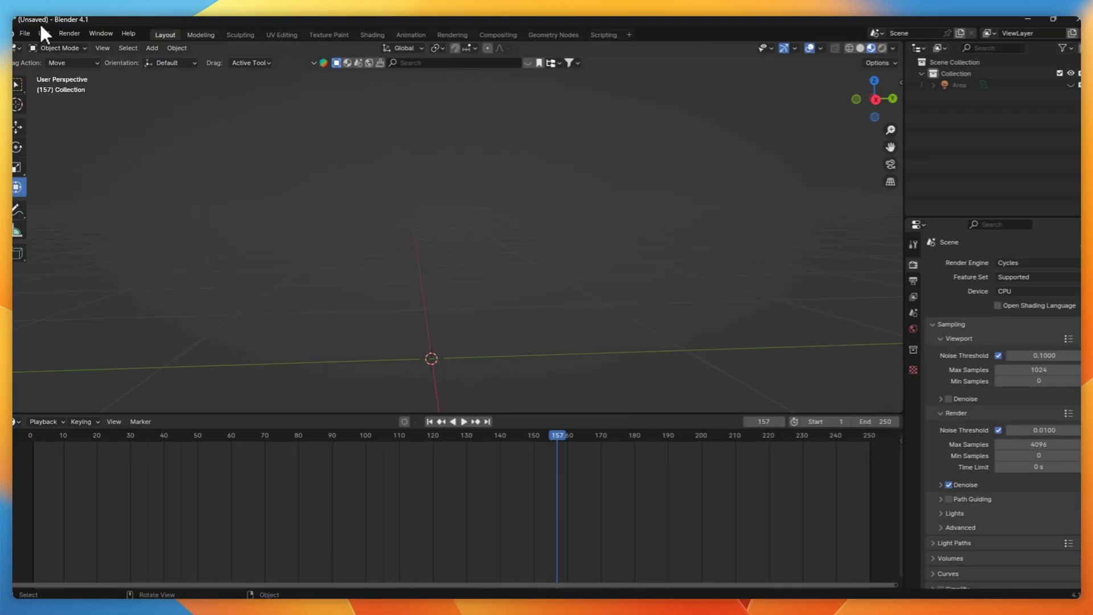
# Switch to Blender and import the downloaded animated golem FBX into the empty scene
pyautogui.click(27, 33)
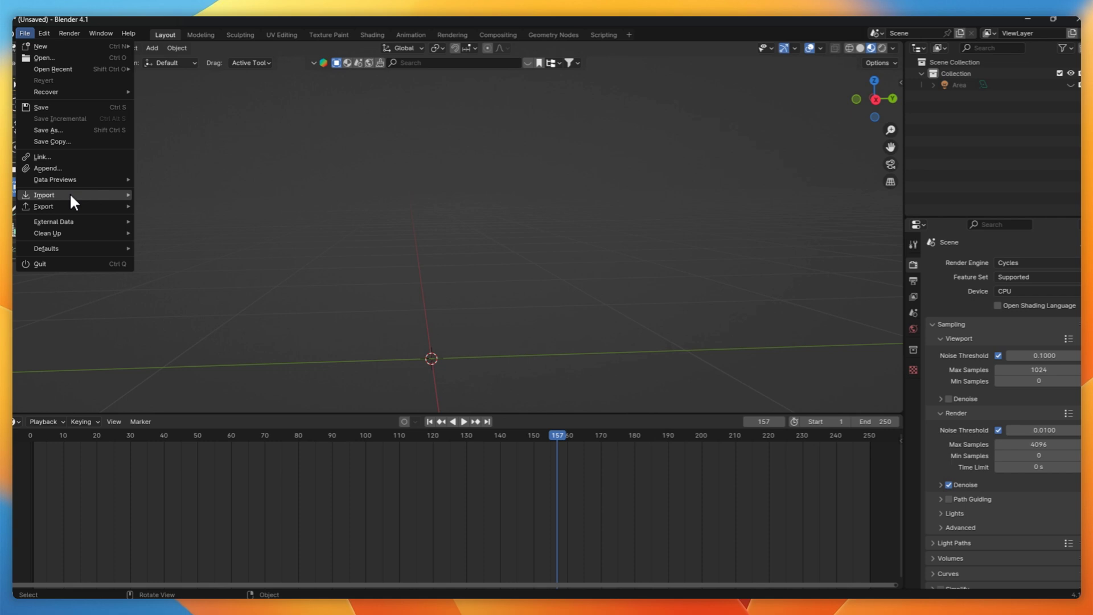
pyautogui.moveTo(70, 193)
pyautogui.click(190, 306)
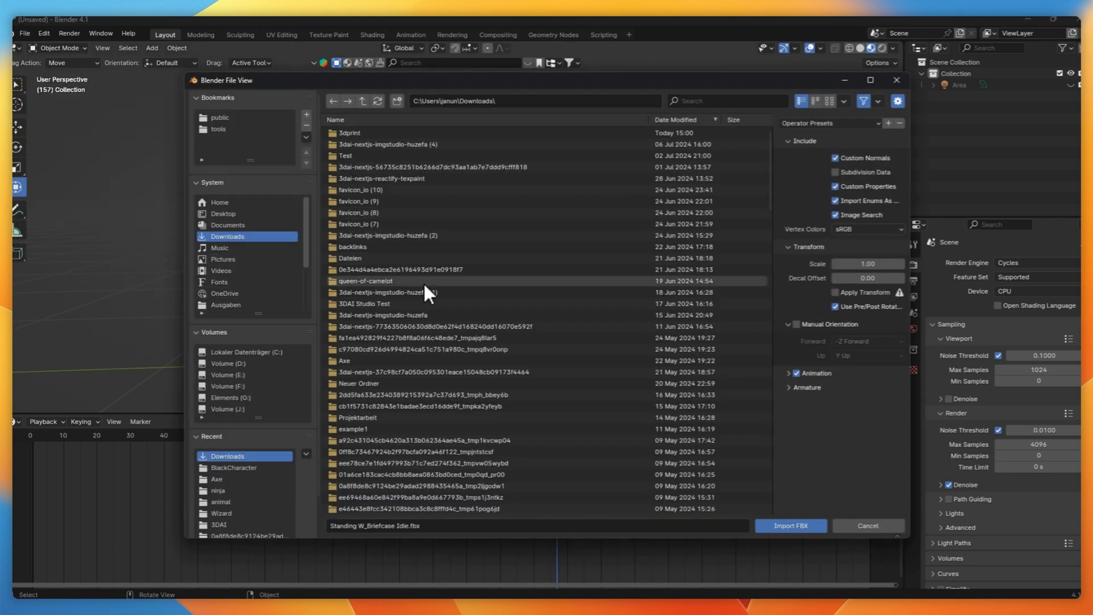
pyautogui.scroll(-15, 419, 352)
pyautogui.doubleClick(357, 316)
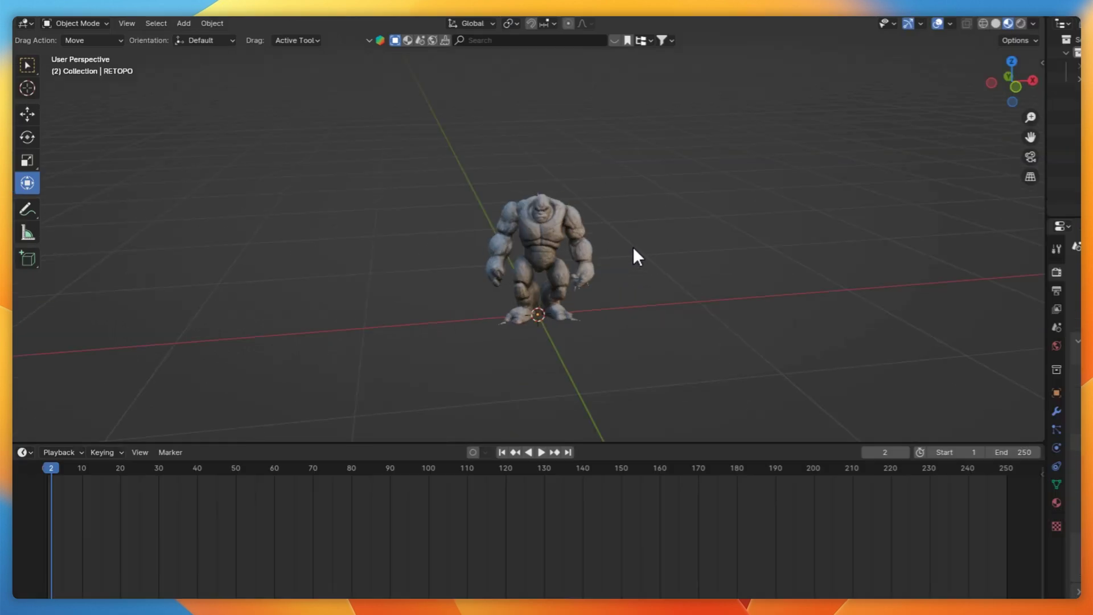
# Play the imported golem's idle animation, view it from the front, and stop the playback
pyautogui.scroll(3, 512, 251)
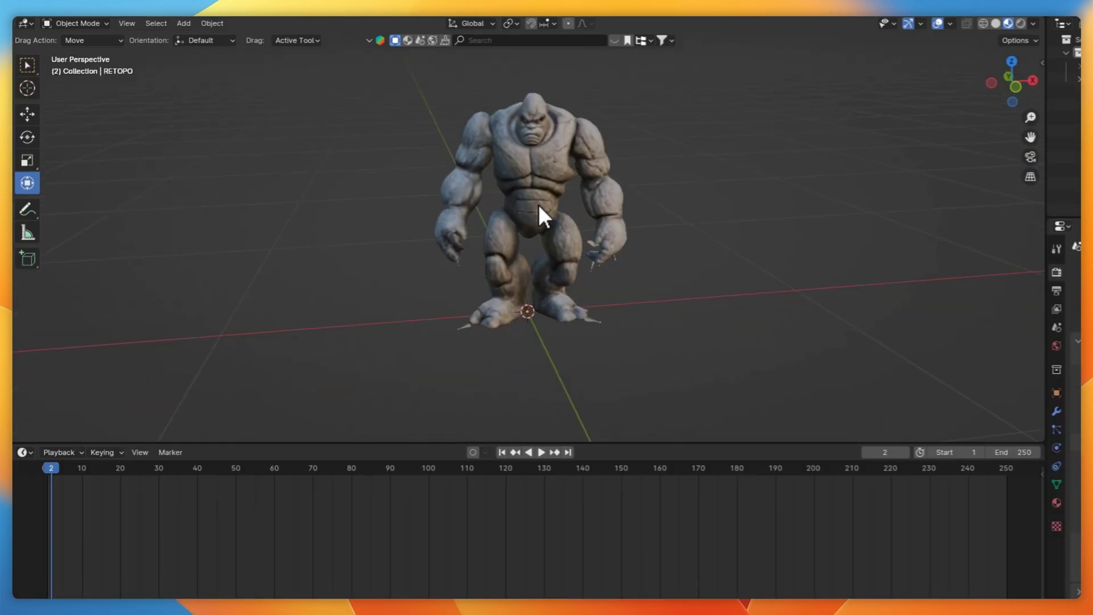
pyautogui.press('space')
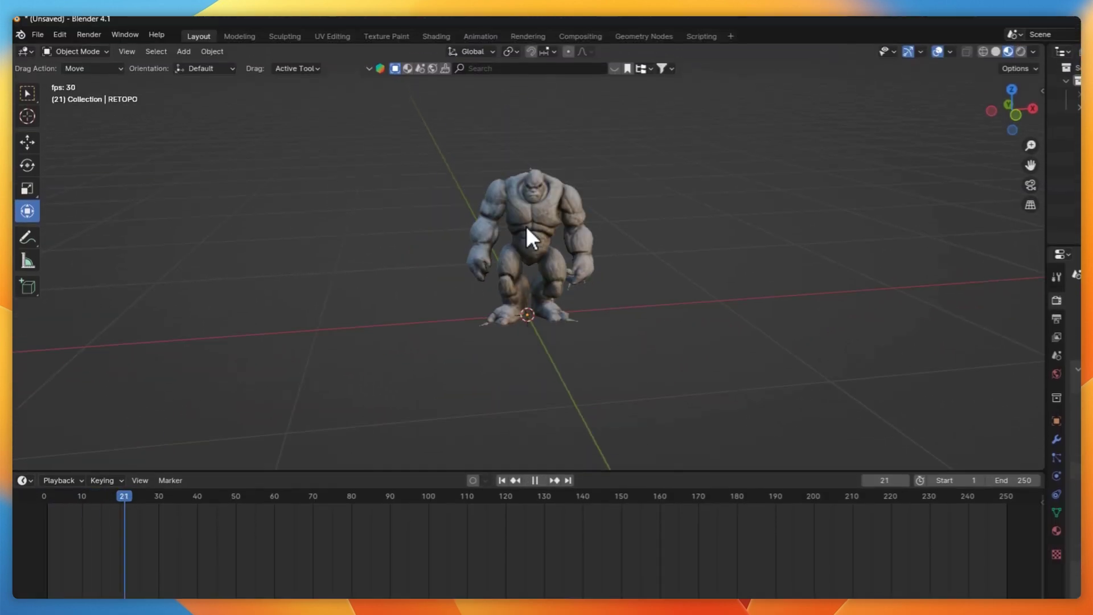
pyautogui.scroll(2, 534, 225)
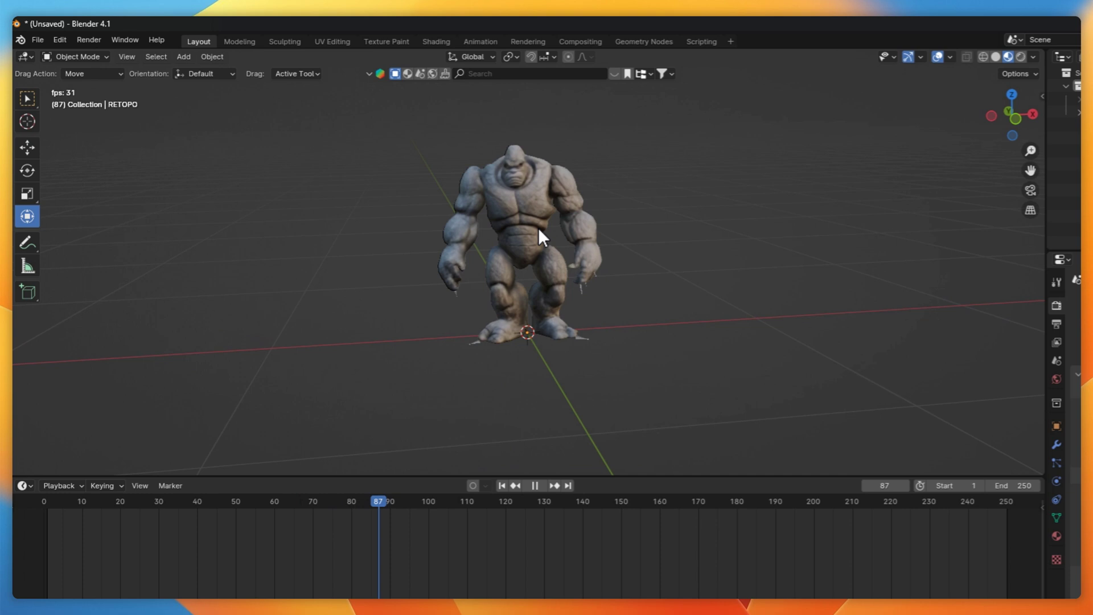
pyautogui.moveTo(535, 228); pyautogui.dragTo(469, 259, button='middle')
pyautogui.press('space')
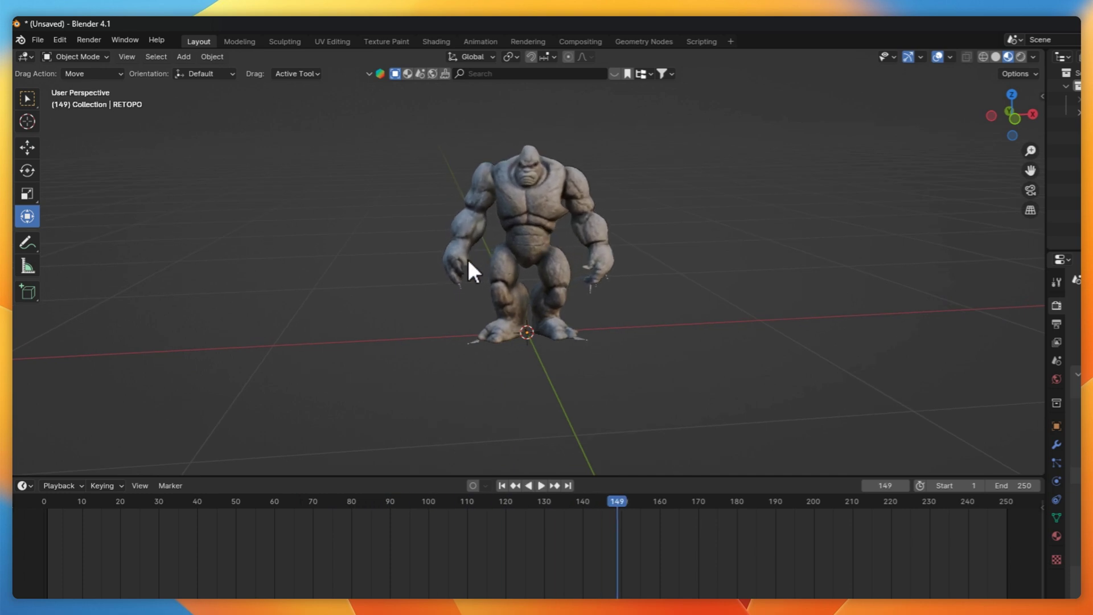
# Select the golem's armature and display its bones in front of the textured mesh
pyautogui.click(996, 56)
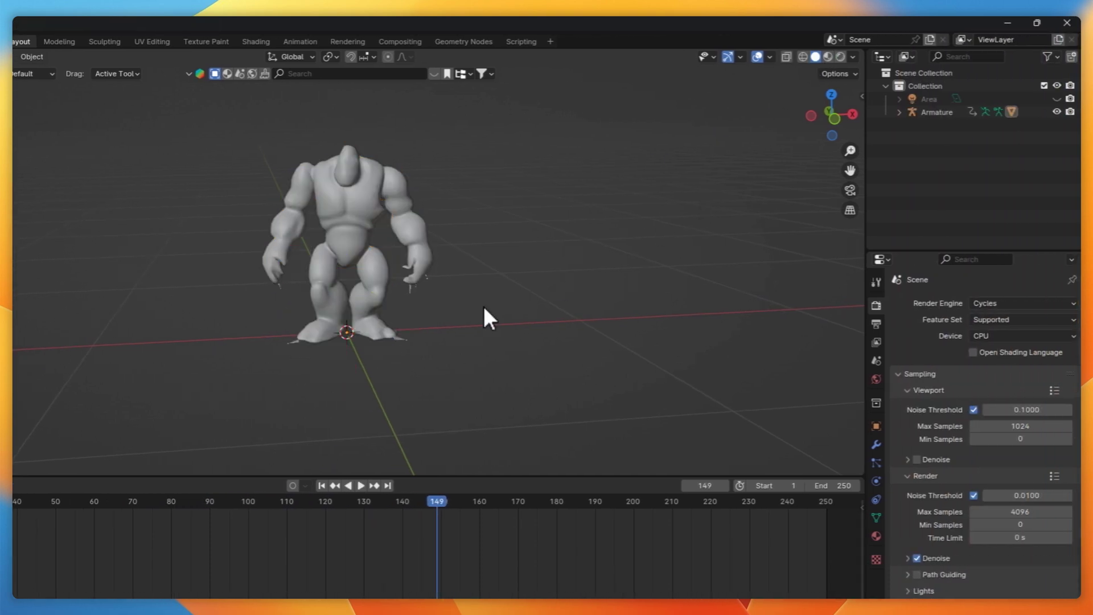
pyautogui.click(395, 338)
pyautogui.click(828, 56)
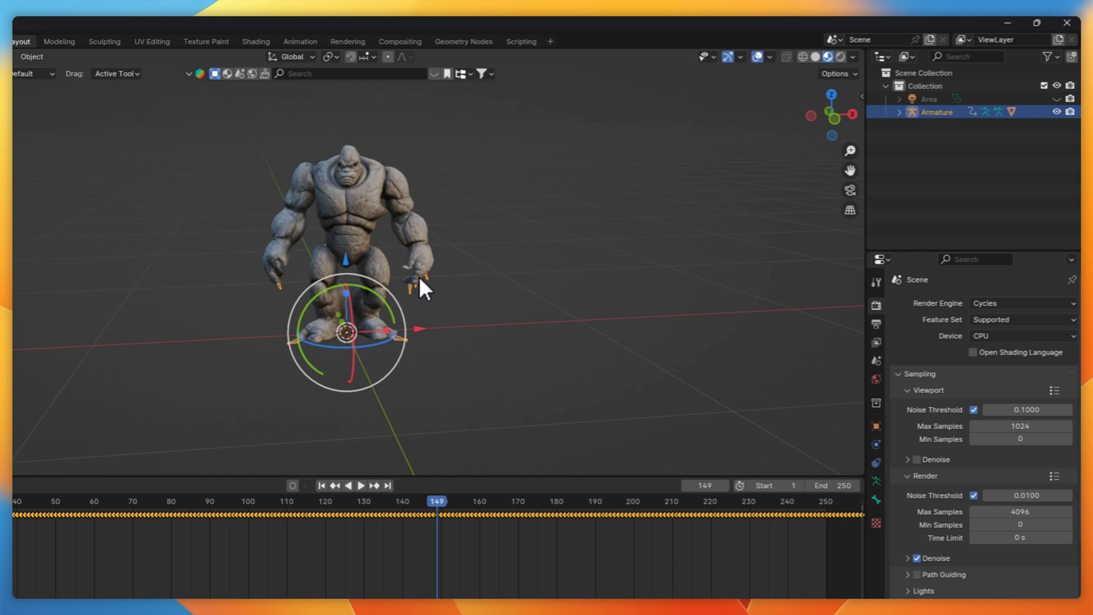
pyautogui.click(876, 482)
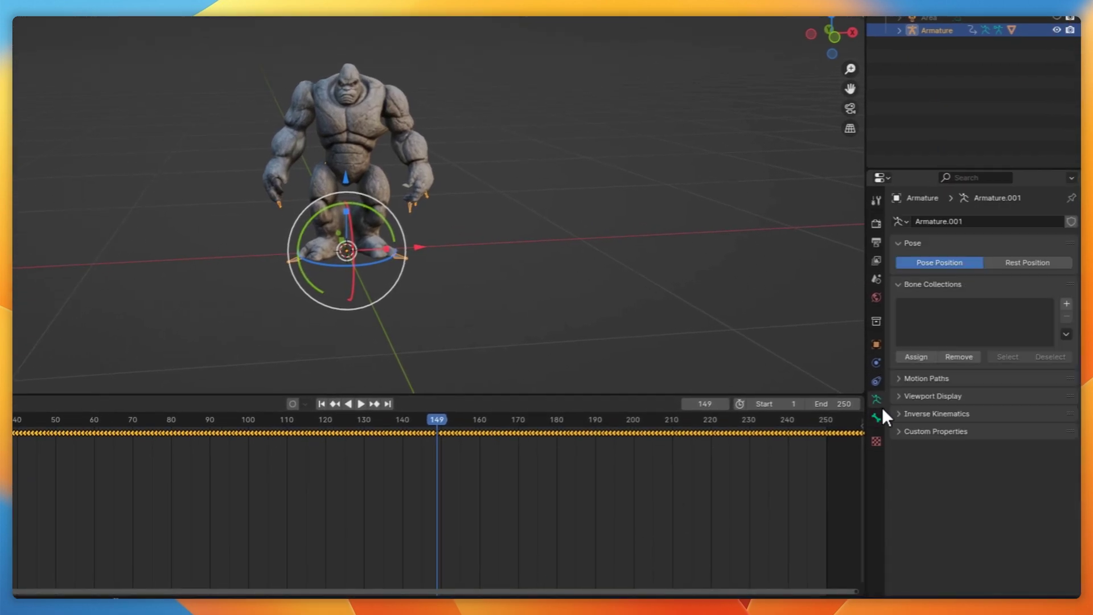
pyautogui.click(933, 396)
pyautogui.click(1000, 471)
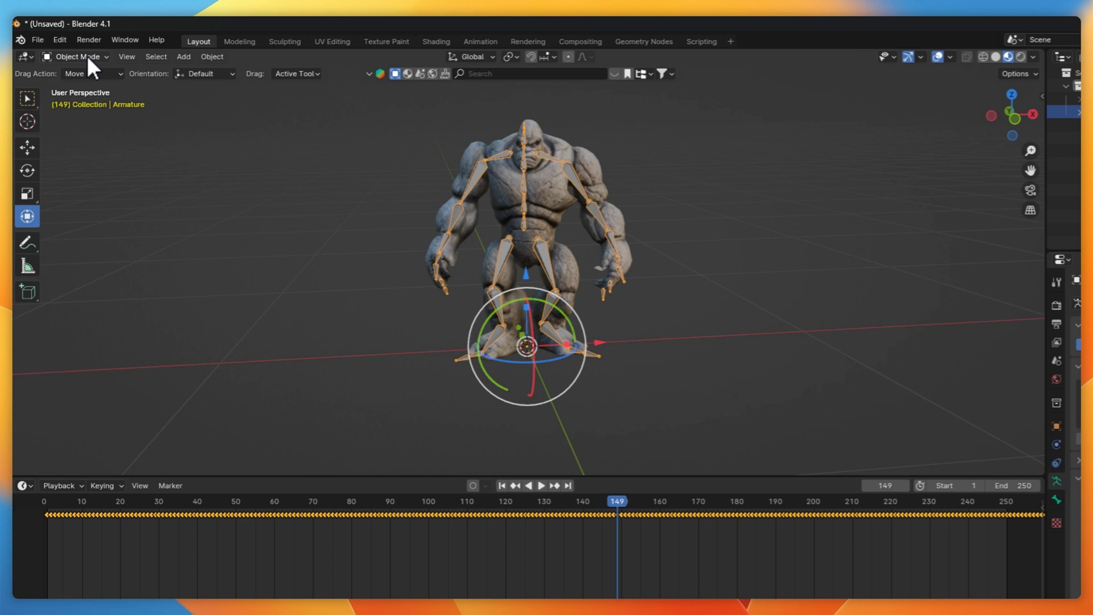
# Switch the armature to Pose Mode and try rotating the right upper arm bone
pyautogui.click(86, 16)
pyautogui.click(81, 101)
pyautogui.click(492, 163)
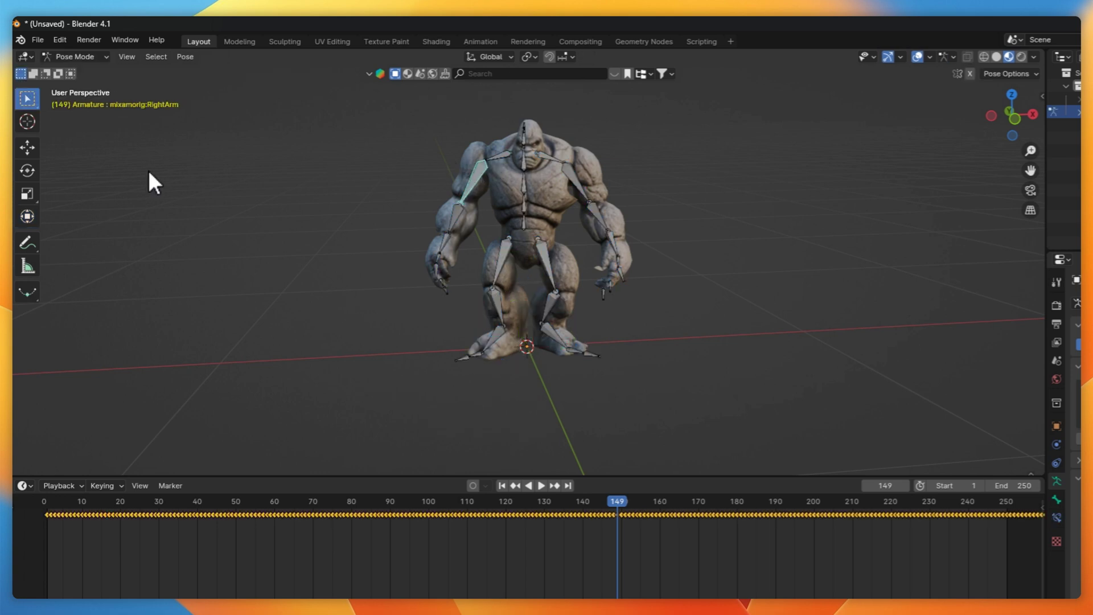
pyautogui.click(26, 169)
pyautogui.moveTo(540, 126); pyautogui.dragTo(559, 151)
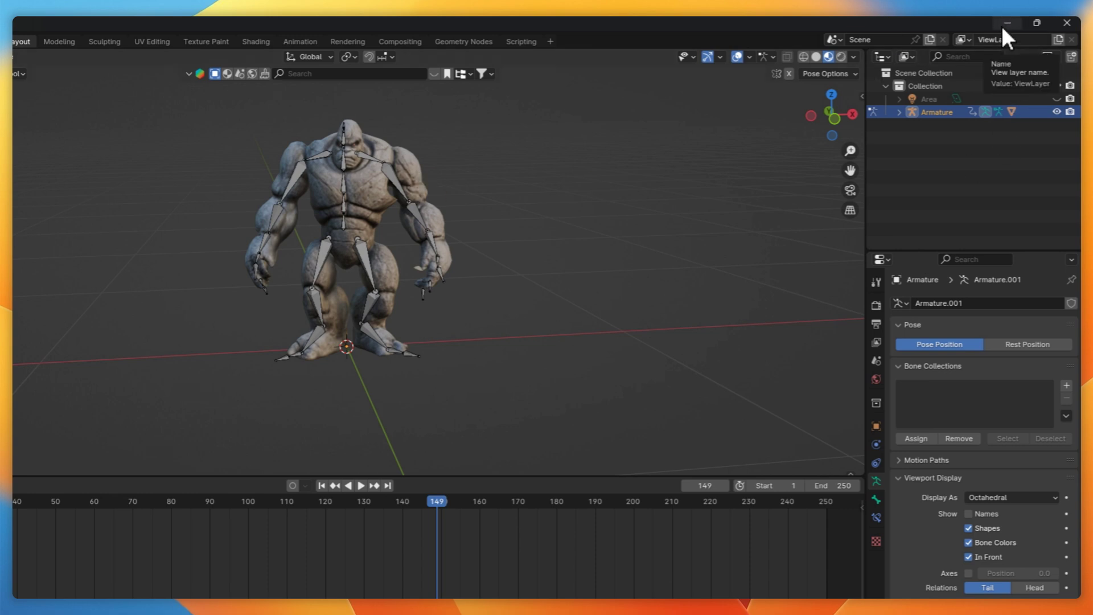
# Switch to 3D AI Studio in the browser and open the Texture AI page
pyautogui.click(1007, 24)
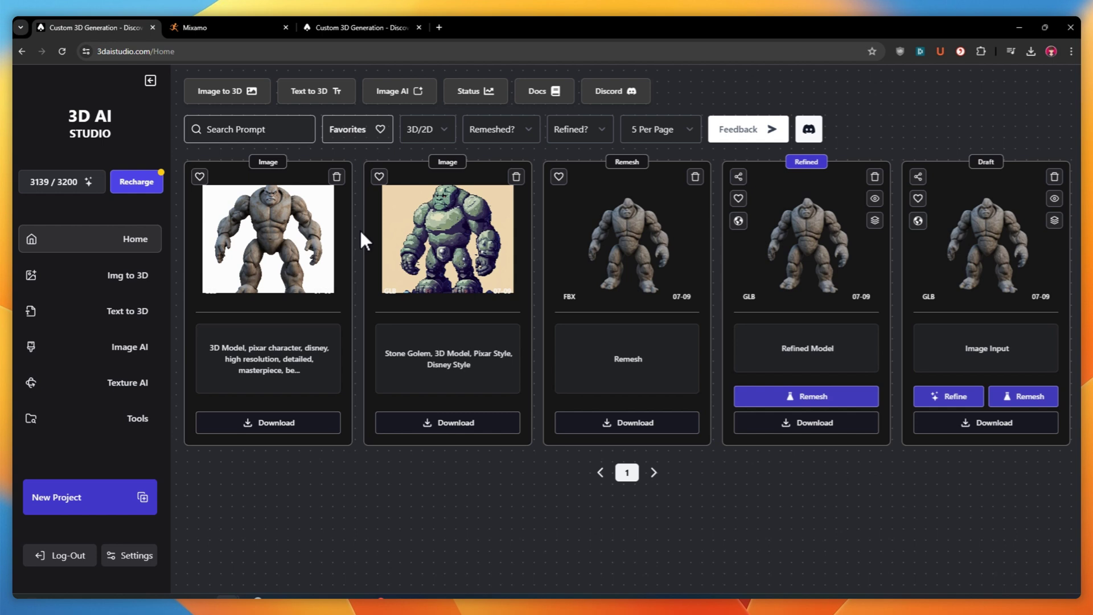
pyautogui.click(336, 177)
pyautogui.click(291, 179)
pyautogui.click(145, 391)
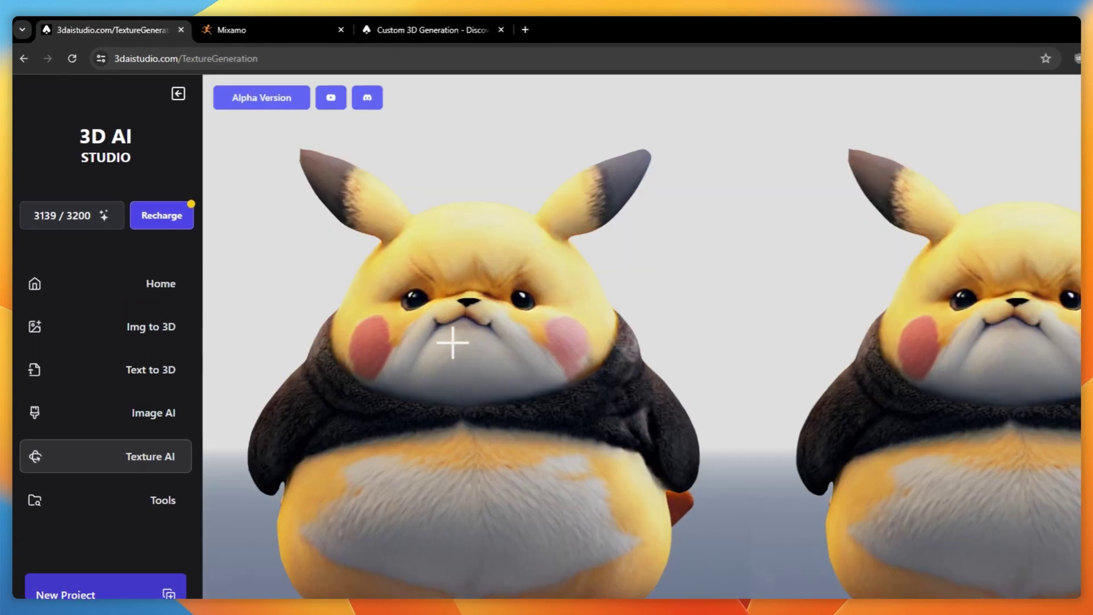
# Replace the sample character in the texture viewport with the stone golem model
pyautogui.scroll(-3, 456, 343)
pyautogui.moveTo(493, 337); pyautogui.dragTo(454, 322)
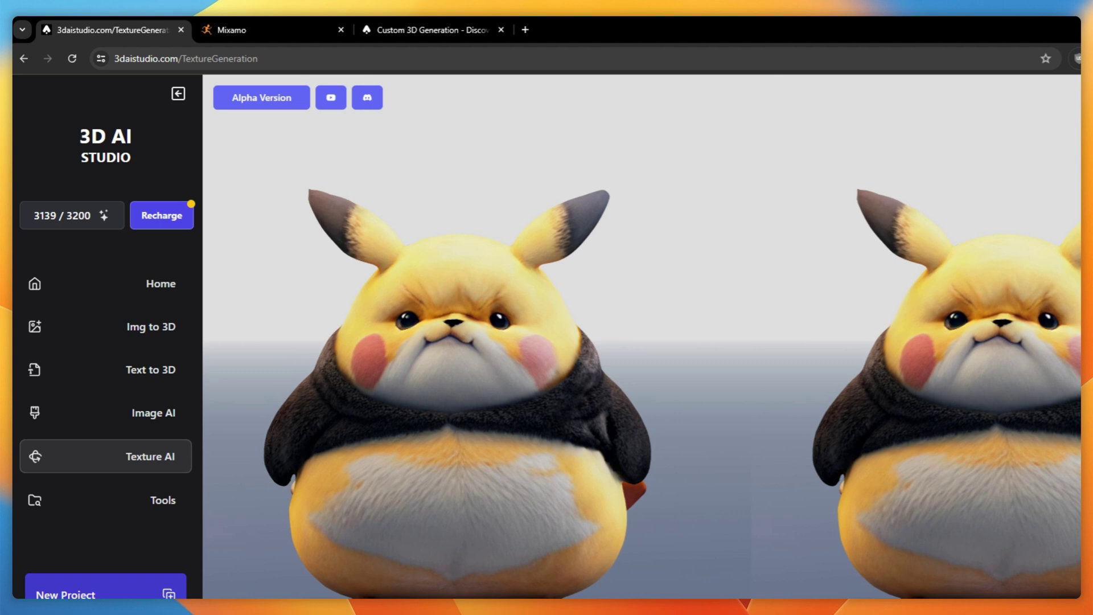
pyautogui.moveTo(1057, 127); pyautogui.dragTo(508, 308)
pyautogui.scroll(4, 505, 358)
pyautogui.moveTo(502, 354); pyautogui.dragTo(481, 324)
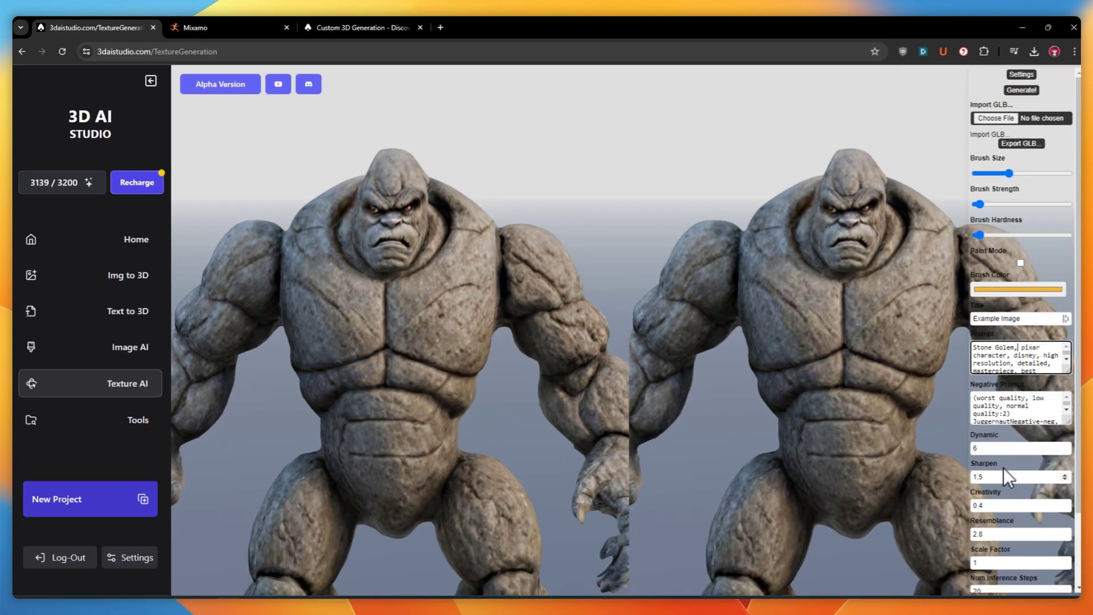
# Set the texture generation Creativity to 0.5
pyautogui.click(1025, 503)
pyautogui.press('BackSpace')
pyautogui.write('5')
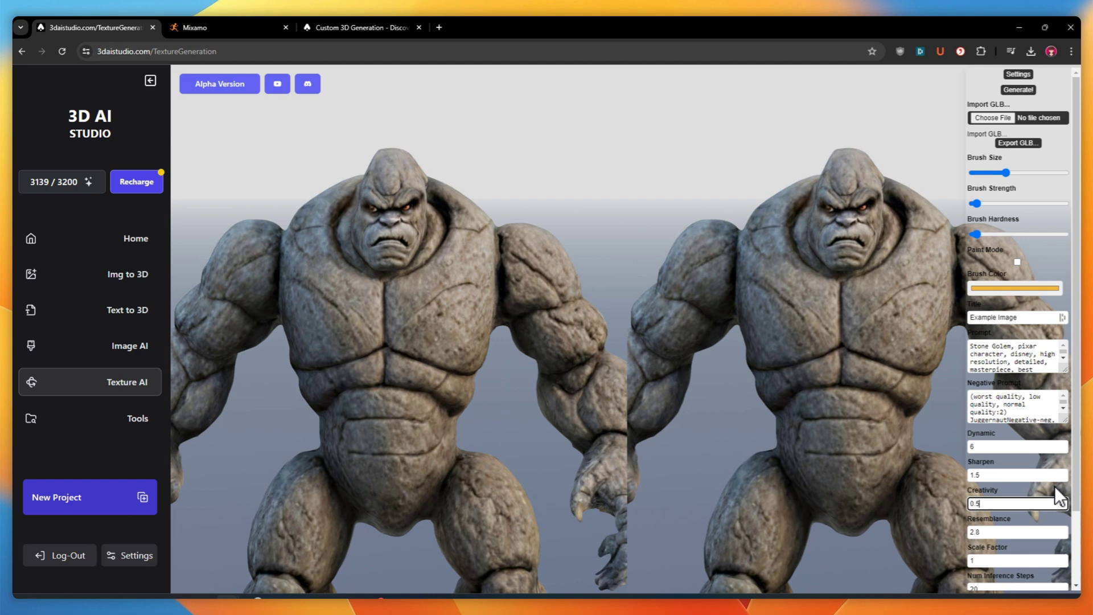
# Toggle the Pin Source Texture option and generate a new texture for the golem
pyautogui.scroll(-2, 1044, 421)
pyautogui.scroll(2, 1015, 456)
pyautogui.scroll(-2, 1016, 455)
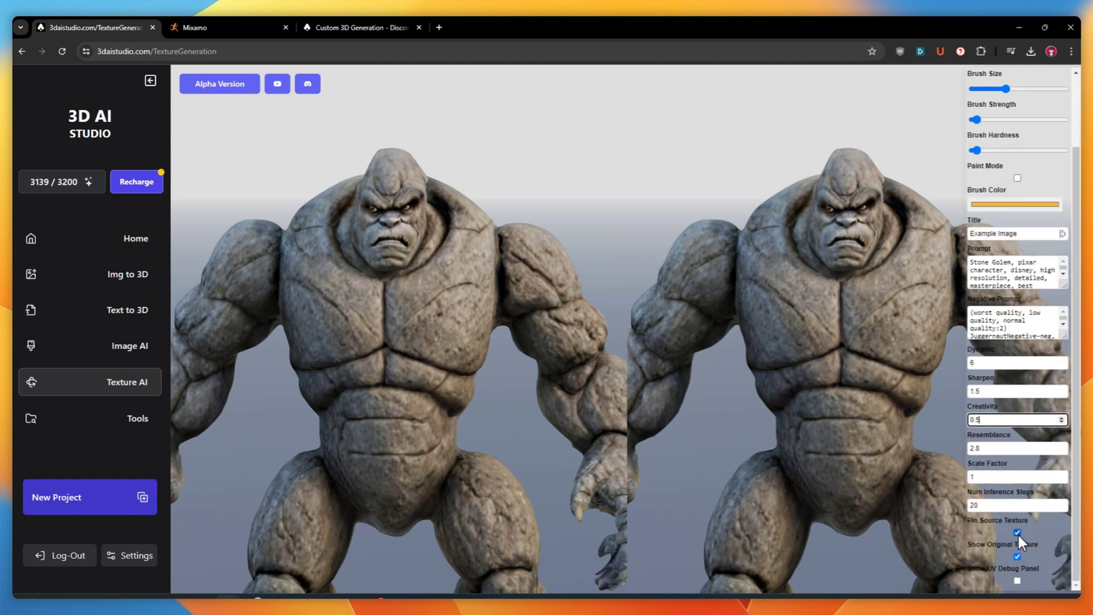
pyautogui.click(1018, 534)
pyautogui.scroll(2, 1041, 444)
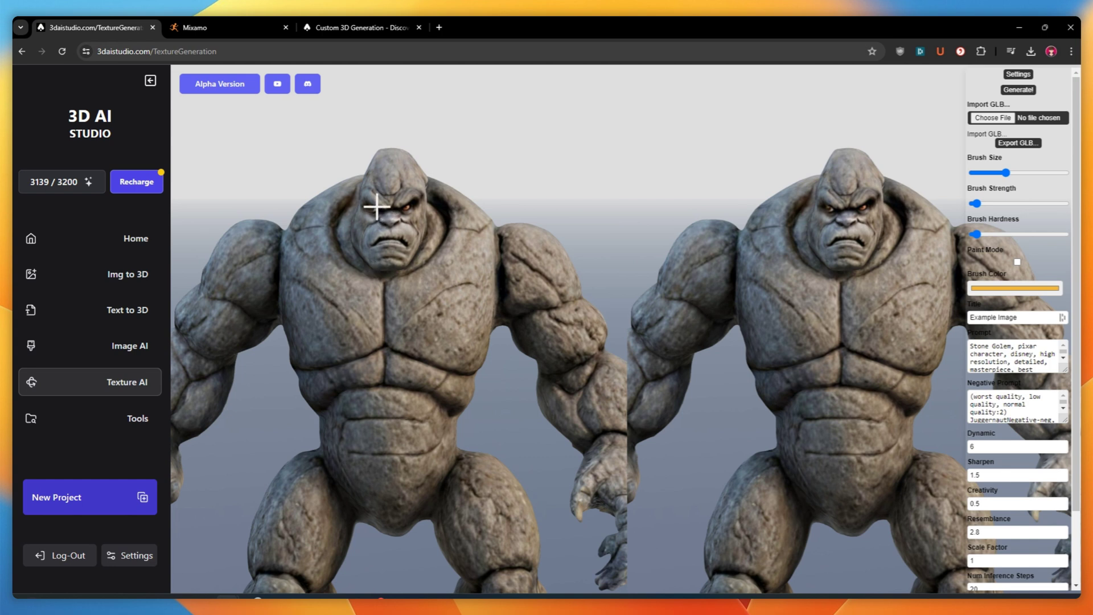
pyautogui.click(1018, 91)
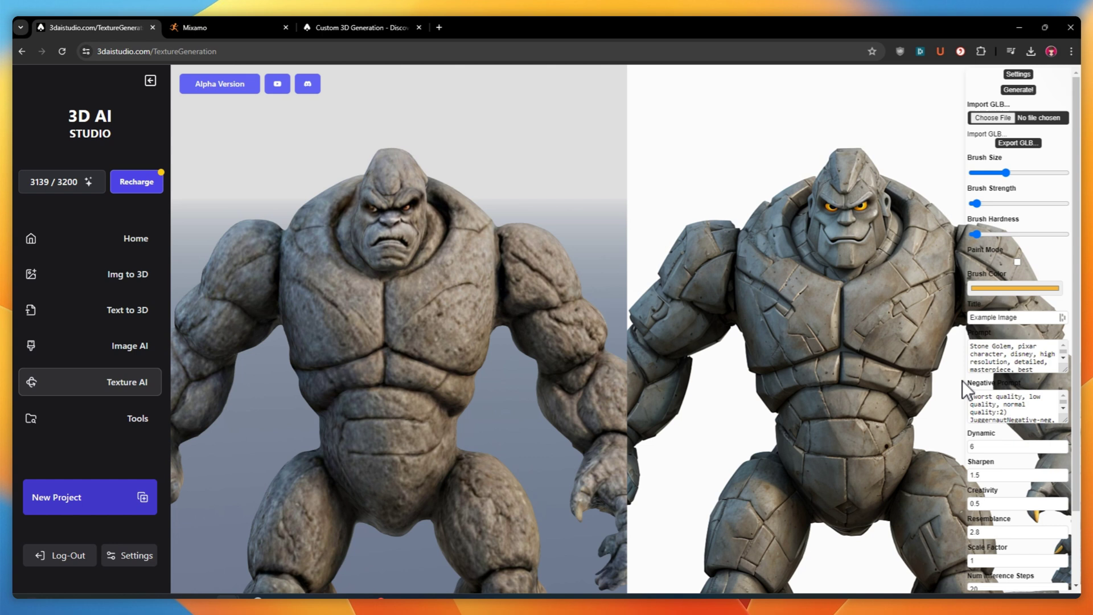
# Remove "pixar character, disney" from the prompt after "Stone Golem" and generate the texture again
pyautogui.moveTo(1036, 356); pyautogui.dragTo(1014, 346)
pyautogui.press('BackSpace')
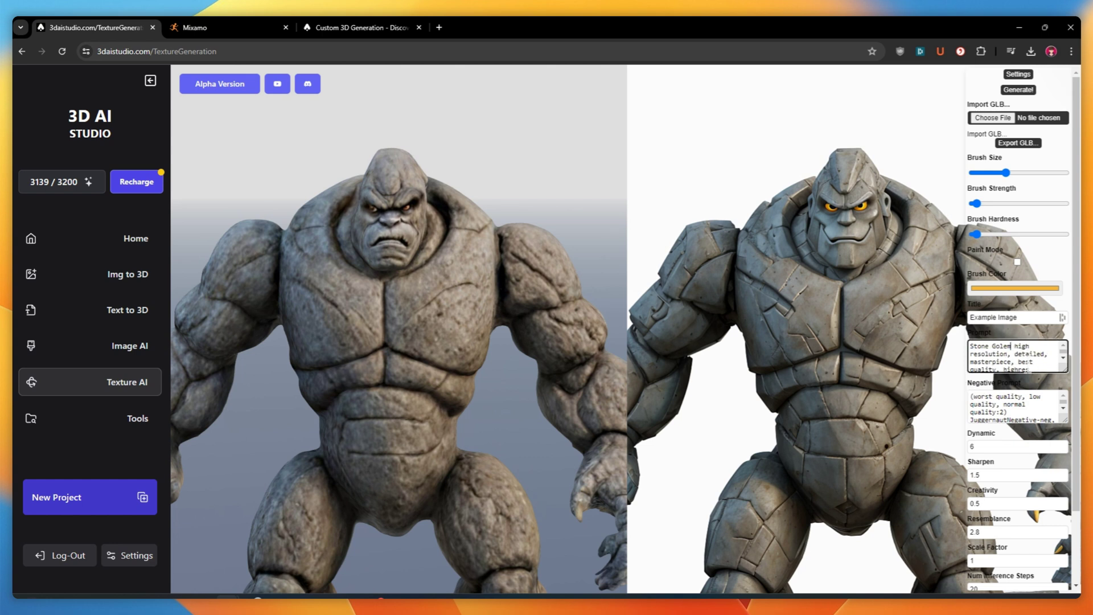
pyautogui.click(1016, 91)
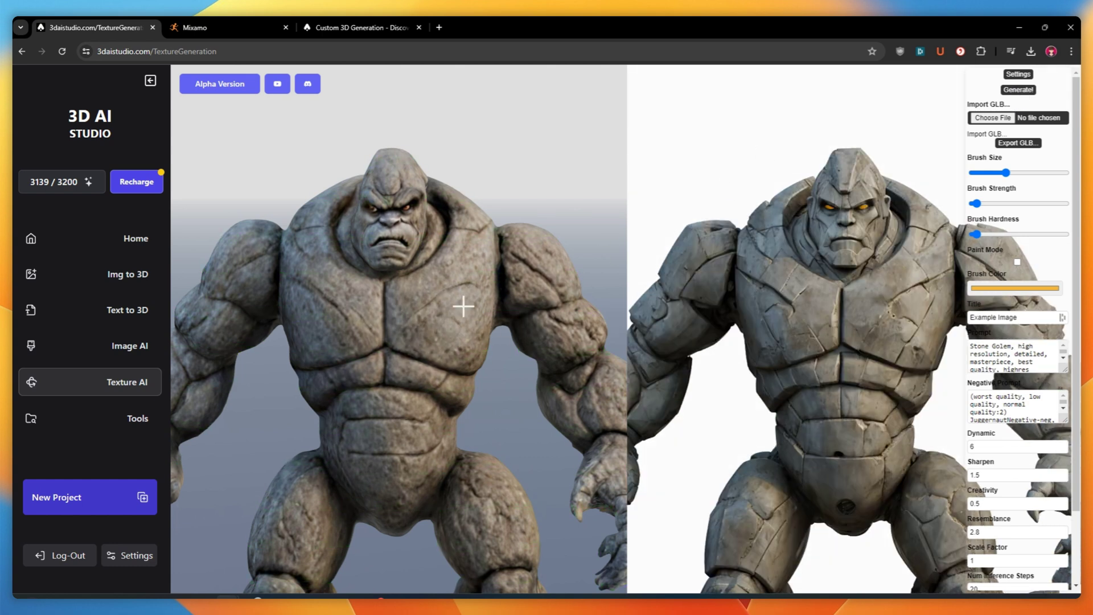
# Brush the generated texture over the golem's head, torso, arms and thighs, and frame the lower legs
pyautogui.moveTo(321, 291)
pyautogui.mouseDown()
pyautogui.moveTo(368, 406)
pyautogui.moveTo(303, 499)
pyautogui.moveTo(503, 531)
pyautogui.moveTo(471, 245)
pyautogui.moveTo(379, 239)
pyautogui.moveTo(471, 228)
pyautogui.moveTo(462, 476)
pyautogui.moveTo(279, 587)
pyautogui.mouseUp()
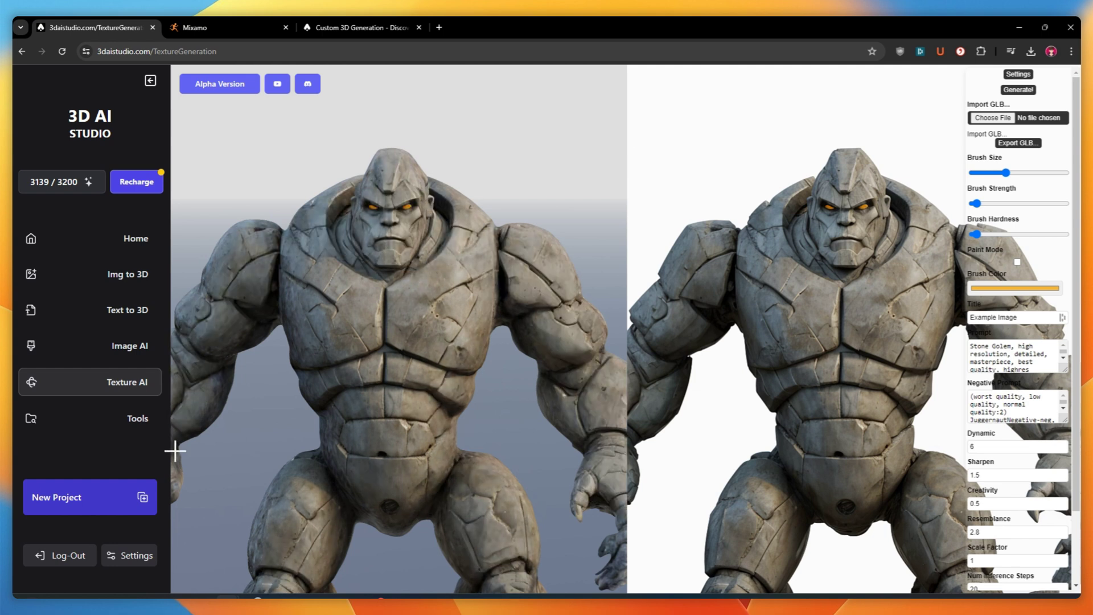
pyautogui.scroll(-4, 450, 317)
pyautogui.scroll(-5, 358, 272)
pyautogui.scroll(5, 341, 267)
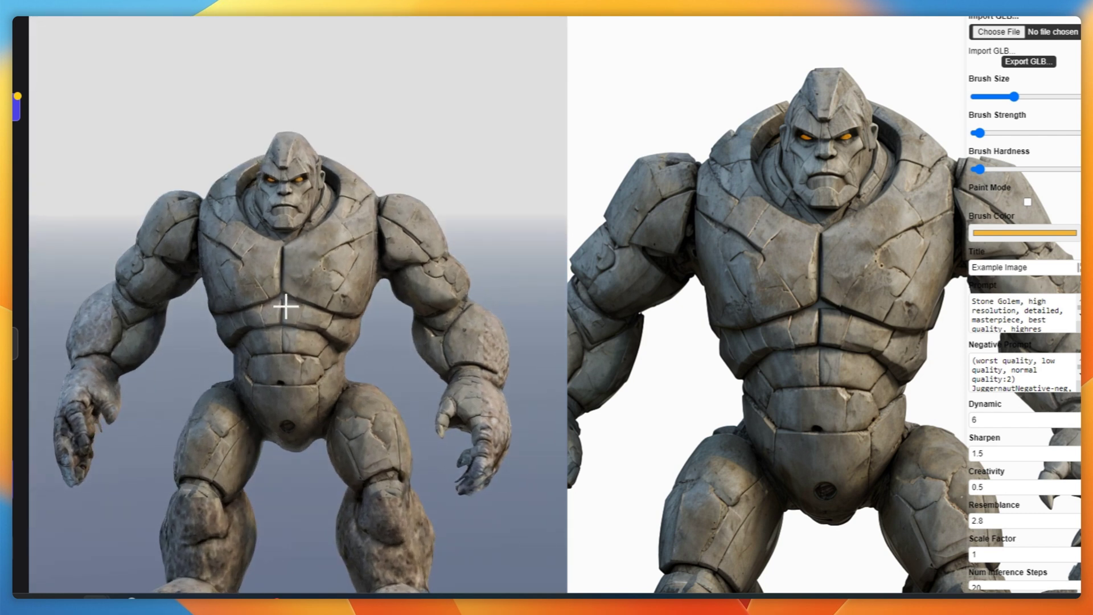
pyautogui.moveTo(286, 306); pyautogui.dragTo(286, 213, button='right')
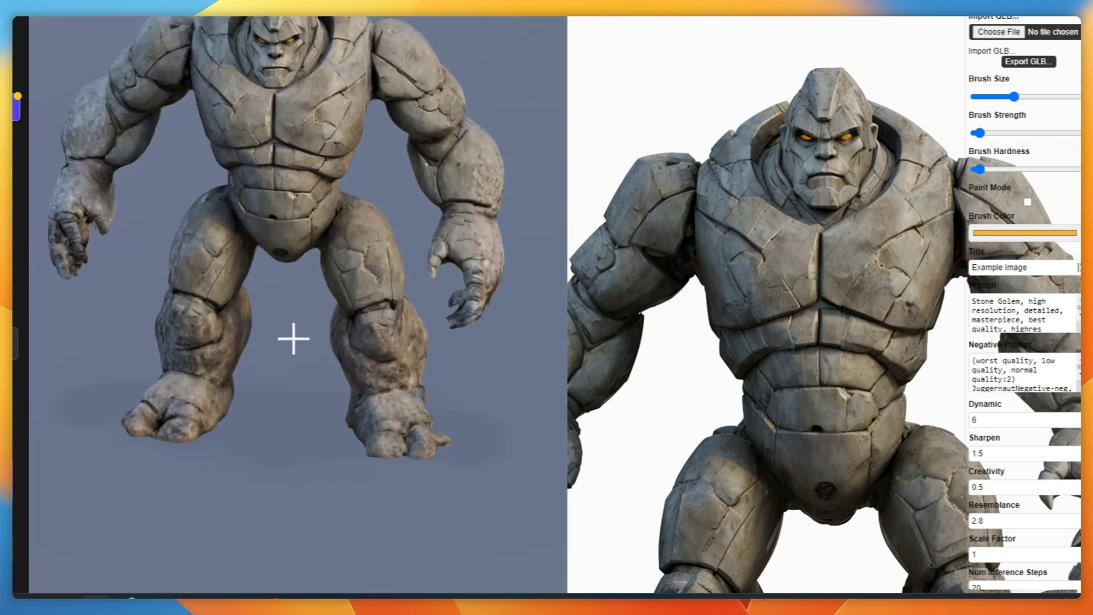
pyautogui.scroll(3, 292, 339)
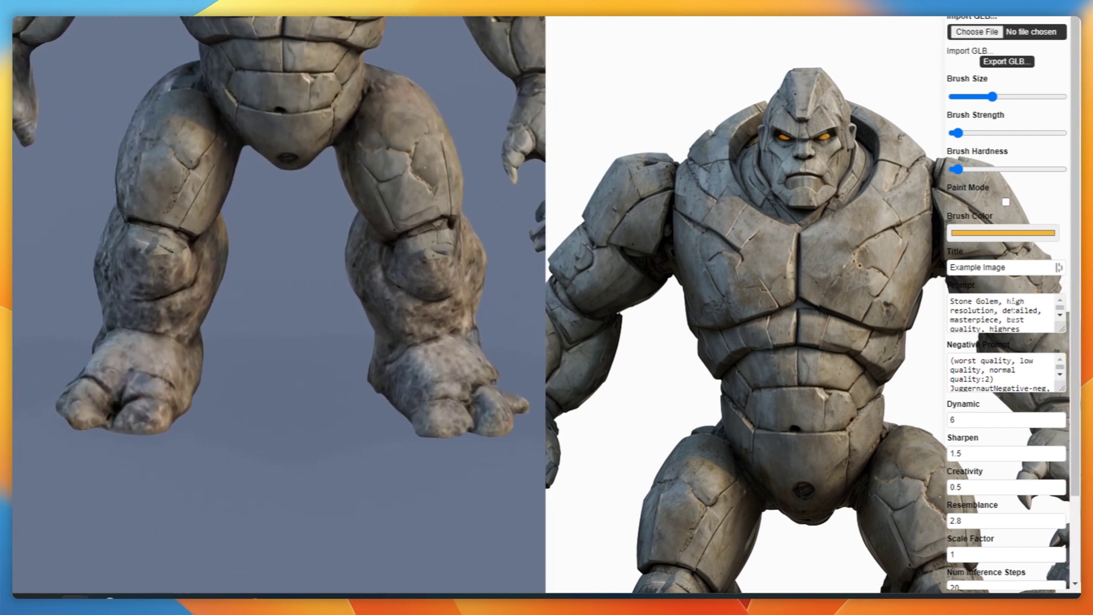
# Add "Leg" after "Stone Golem" in the prompt and generate a new texture for the framed legs
pyautogui.click(1020, 301)
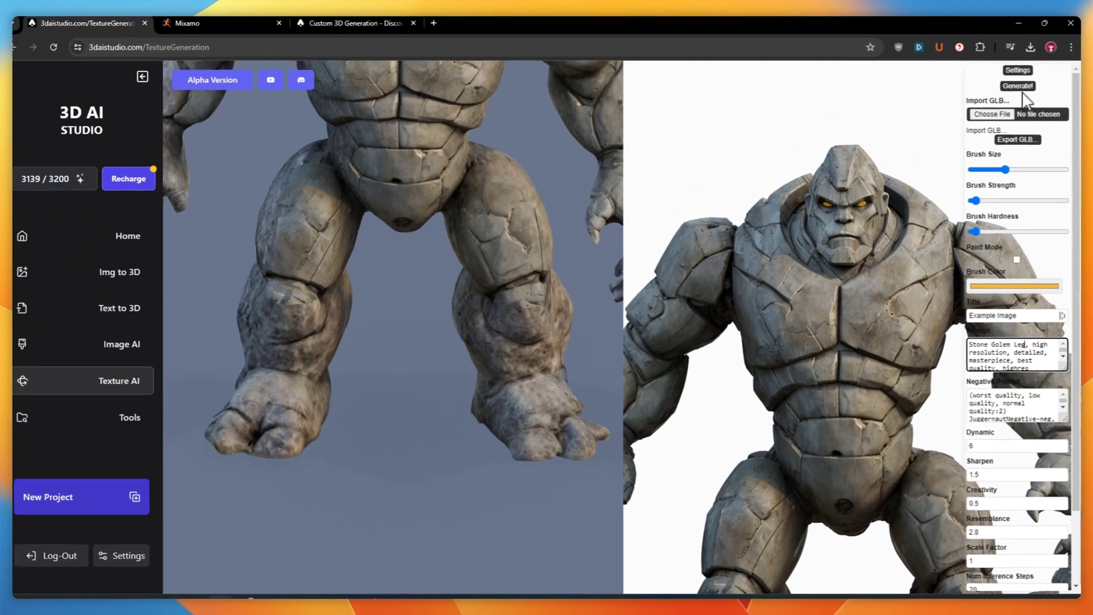
pyautogui.click(1020, 91)
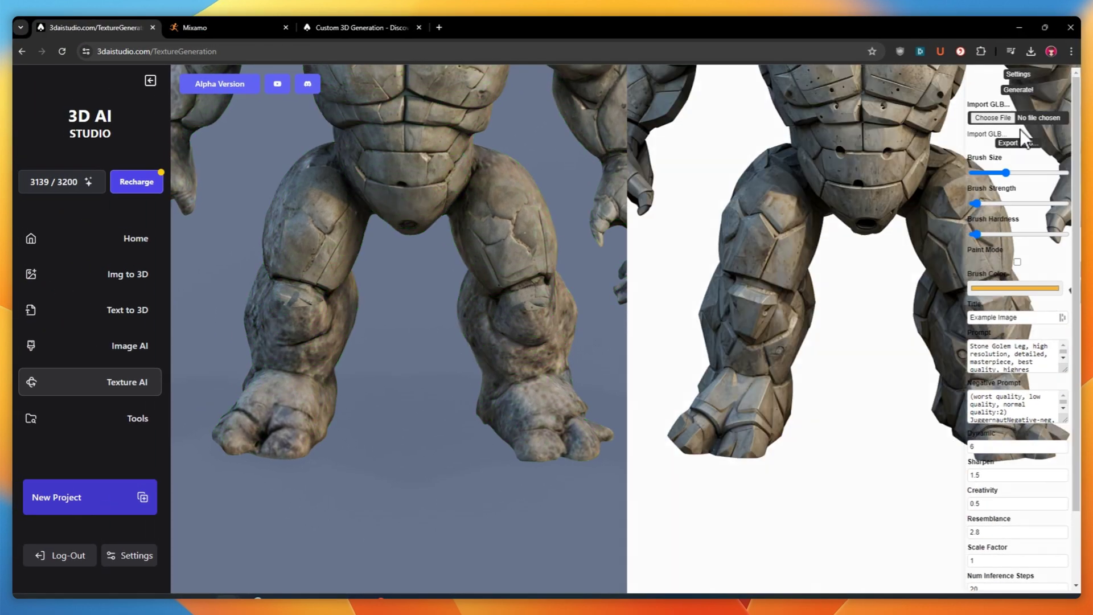
# Brush the generated texture over the golem's legs and export the retextured model as a GLB file
pyautogui.moveTo(220, 310)
pyautogui.mouseDown()
pyautogui.moveTo(298, 293)
pyautogui.moveTo(330, 361)
pyautogui.moveTo(253, 317)
pyautogui.moveTo(251, 410)
pyautogui.moveTo(579, 390)
pyautogui.moveTo(541, 405)
pyautogui.moveTo(566, 420)
pyautogui.moveTo(500, 364)
pyautogui.moveTo(493, 300)
pyautogui.moveTo(558, 359)
pyautogui.moveTo(525, 227)
pyautogui.moveTo(467, 163)
pyautogui.moveTo(308, 206)
pyautogui.moveTo(270, 304)
pyautogui.mouseUp()
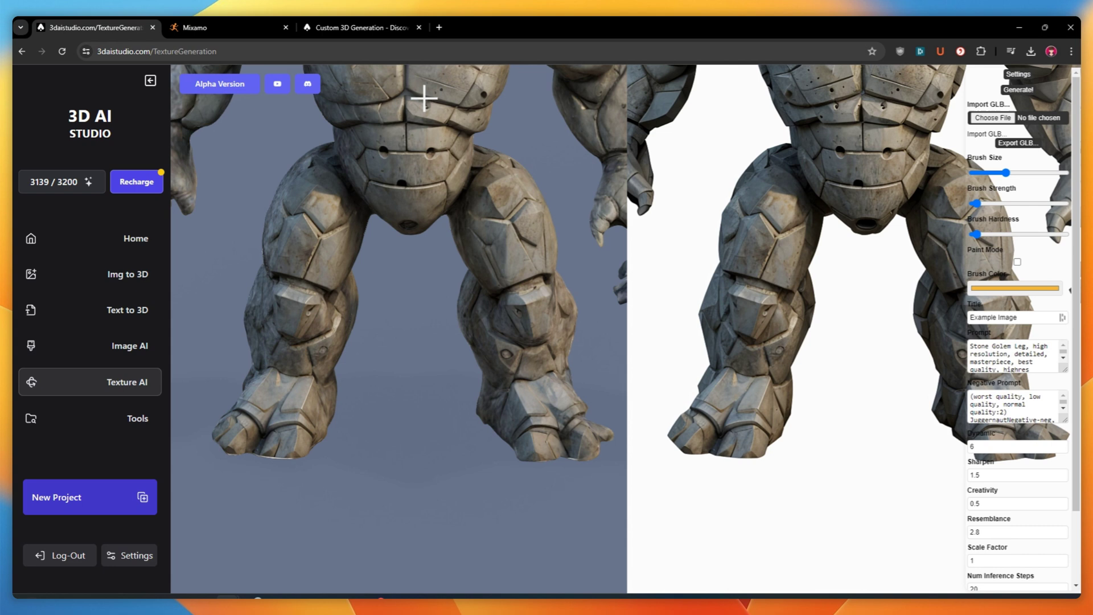
pyautogui.scroll(-5, 433, 142)
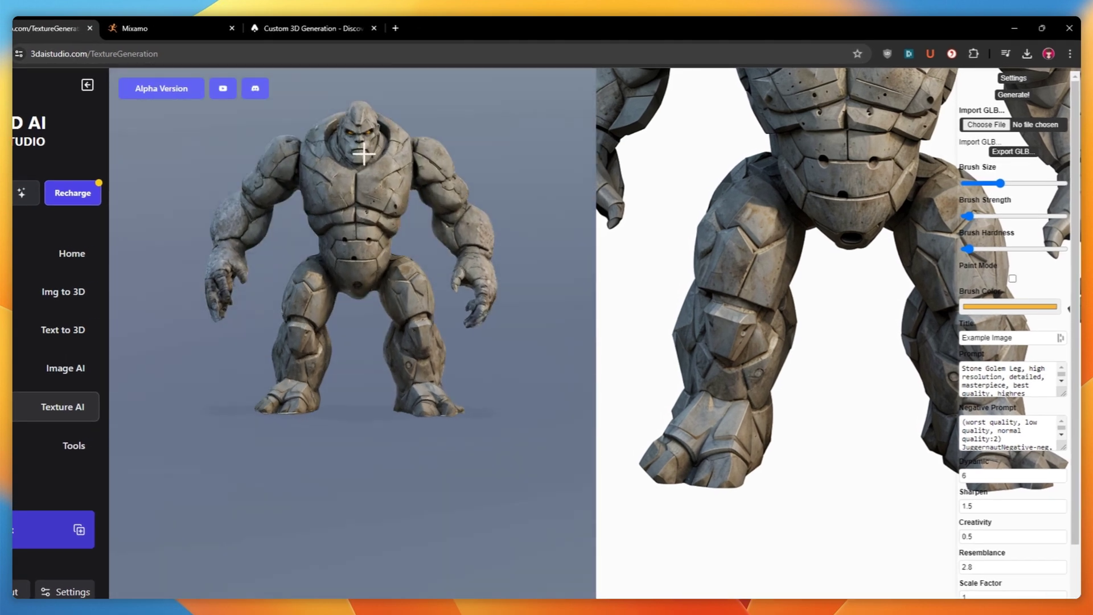
pyautogui.scroll(3, 376, 227)
pyautogui.moveTo(365, 271); pyautogui.dragTo(354, 266)
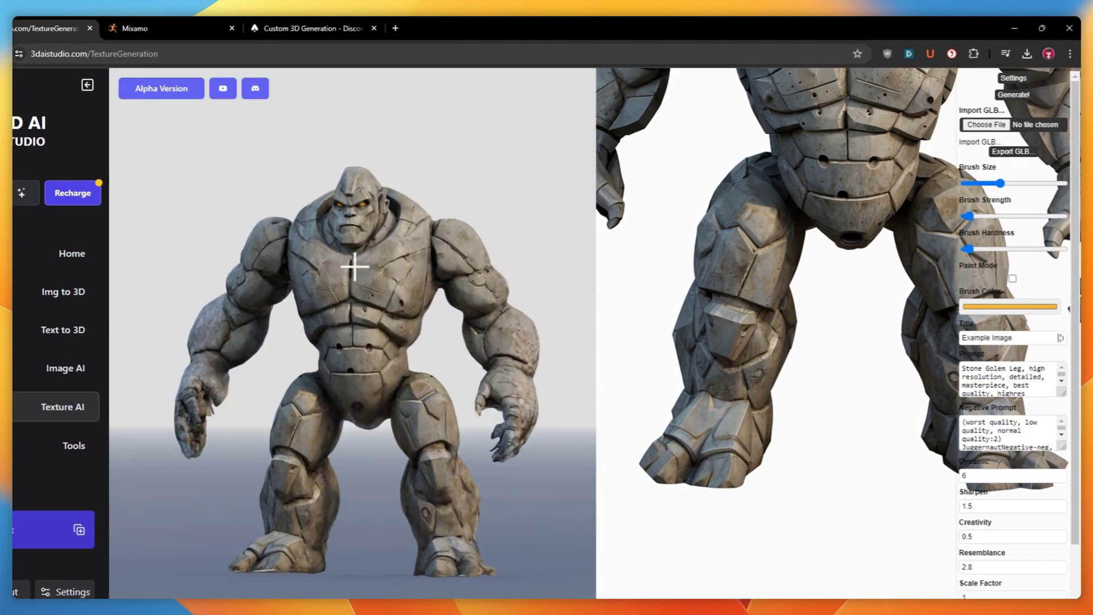
pyautogui.click(1006, 155)
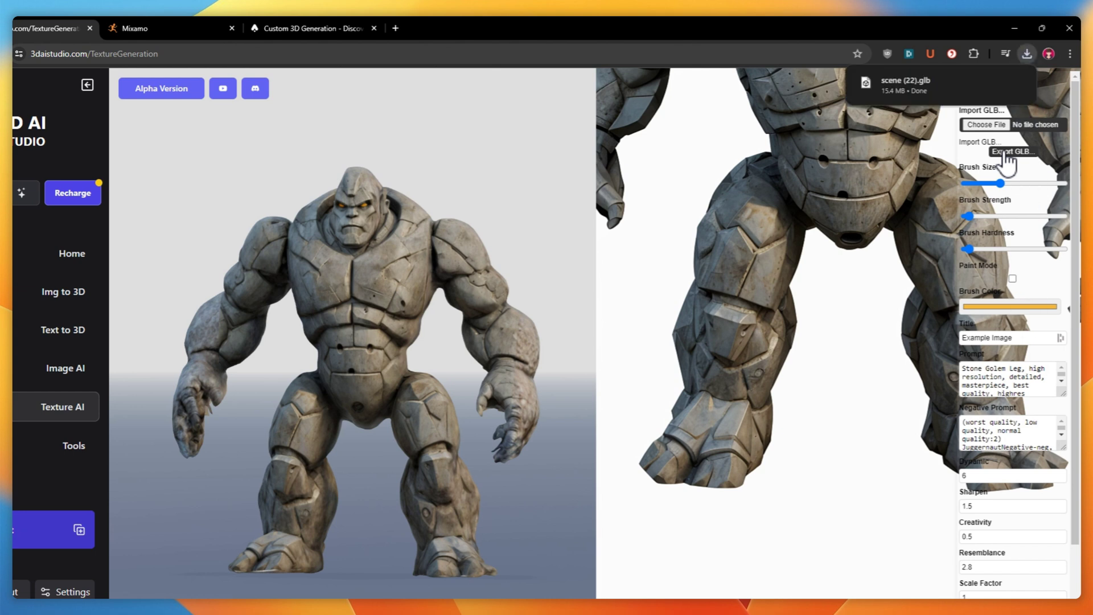
pyautogui.moveTo(307, 313); pyautogui.dragTo(360, 311)
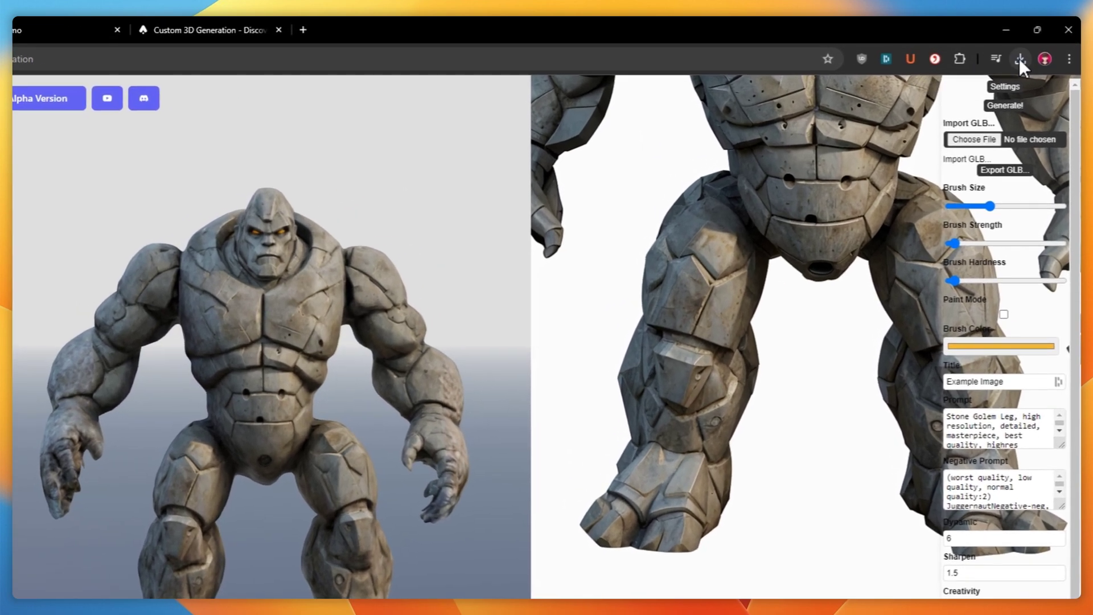
# Check the recent downloads for the exported GLB and inspect the retextured golem's head and torso up close
pyautogui.click(1030, 51)
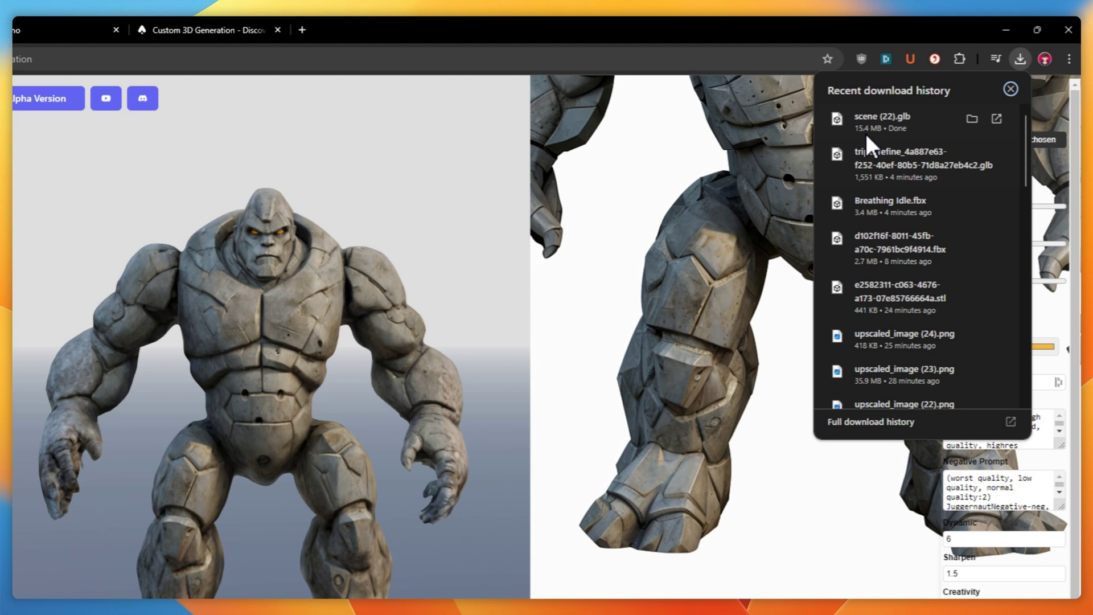
pyautogui.click(303, 336)
pyautogui.scroll(3, 302, 336)
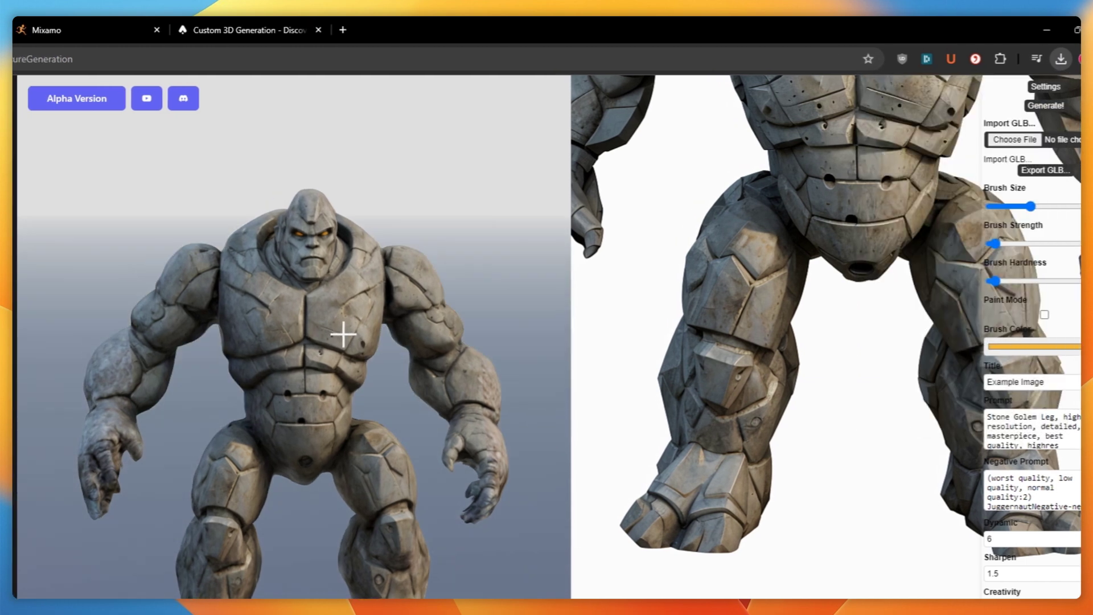
pyautogui.scroll(4, 326, 346)
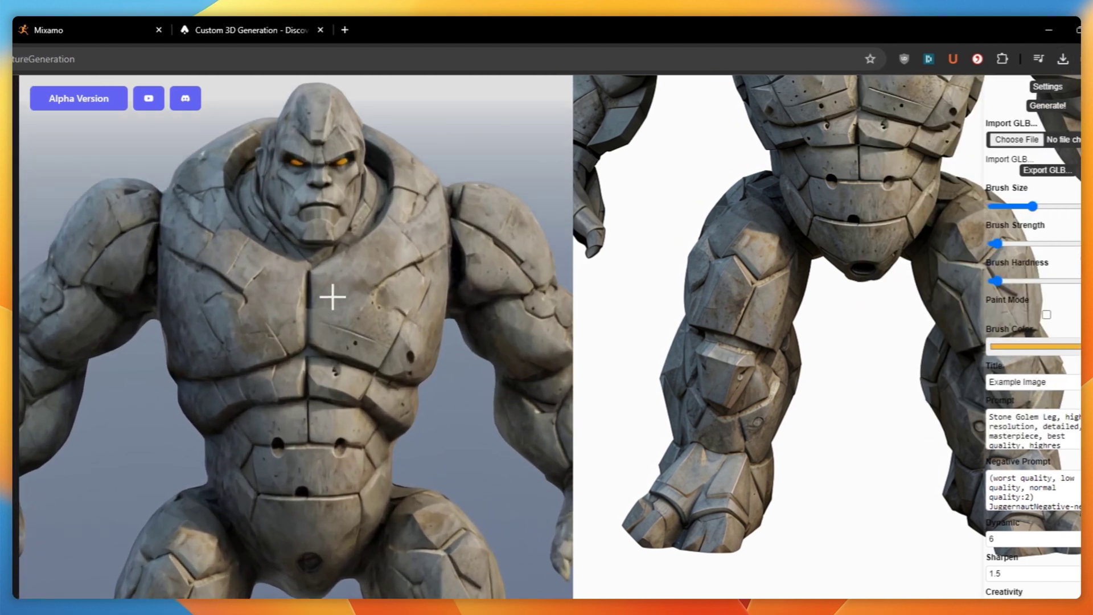
pyautogui.moveTo(332, 295); pyautogui.dragTo(313, 332, button='right')
pyautogui.scroll(-3, 312, 323)
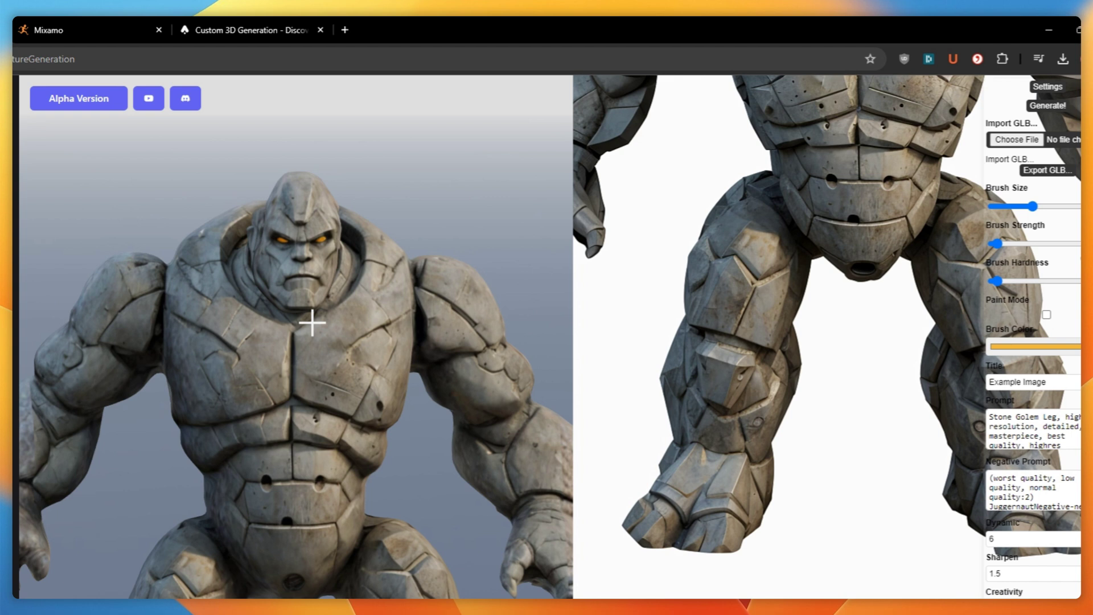
pyautogui.scroll(-3, 364, 437)
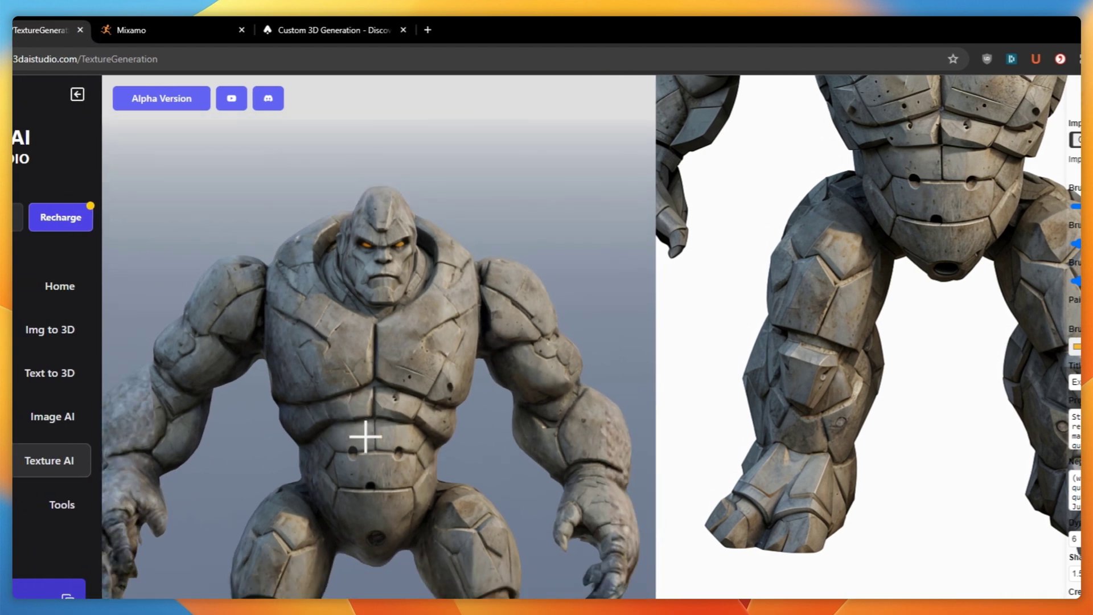
pyautogui.moveTo(374, 430); pyautogui.dragTo(380, 404, button='right')
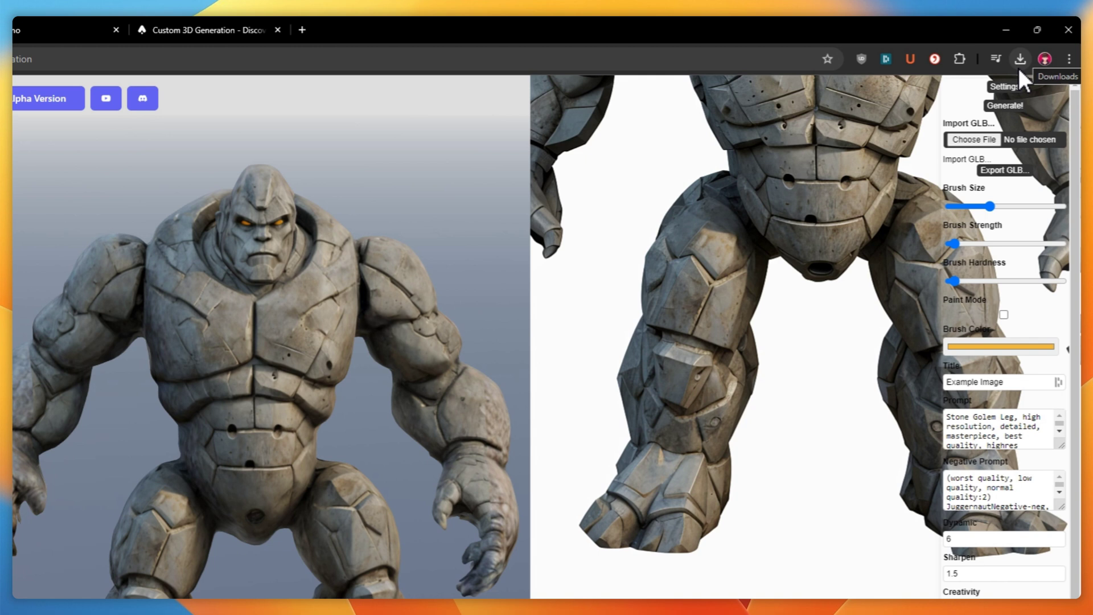
pyautogui.click(1020, 59)
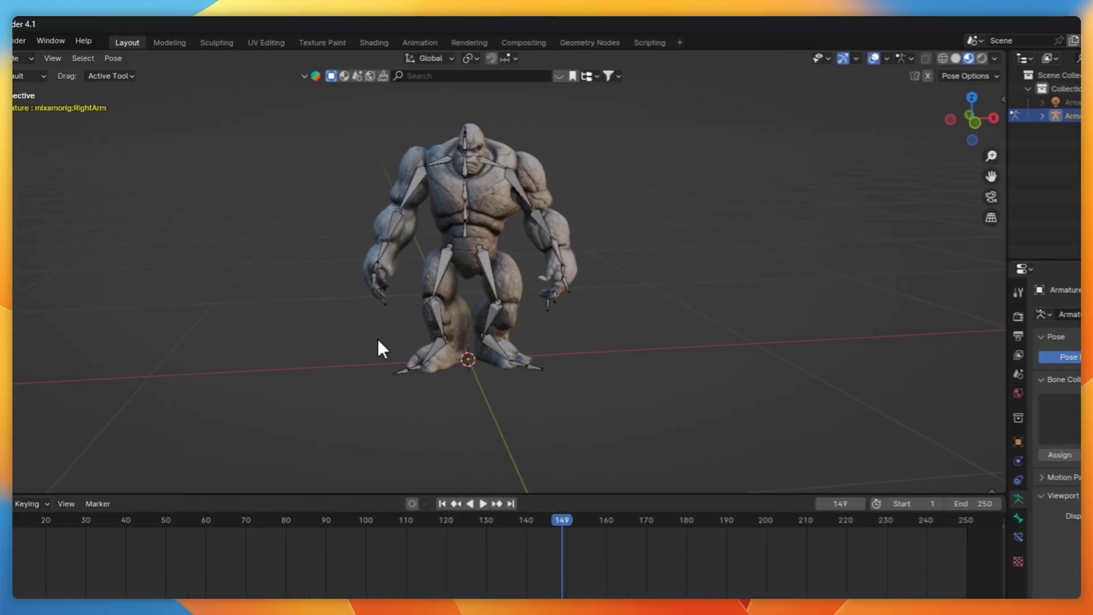
# Switch to Blender, change from Pose Mode to Object Mode, and delete the old golem together with its armature
pyautogui.press('a')
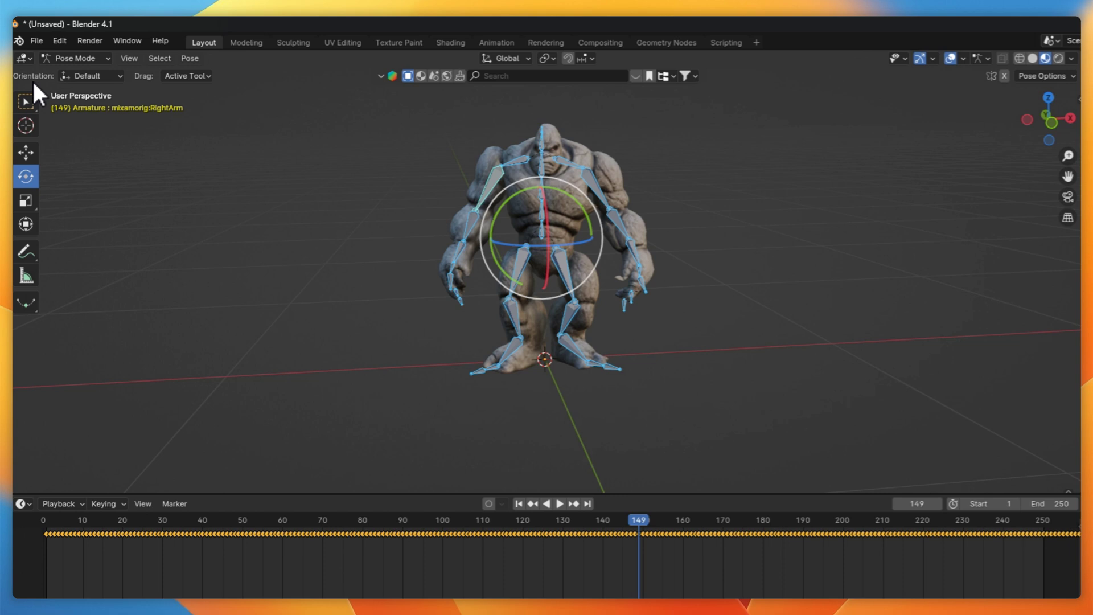
pyautogui.click(22, 58)
pyautogui.click(80, 74)
pyautogui.press('g')
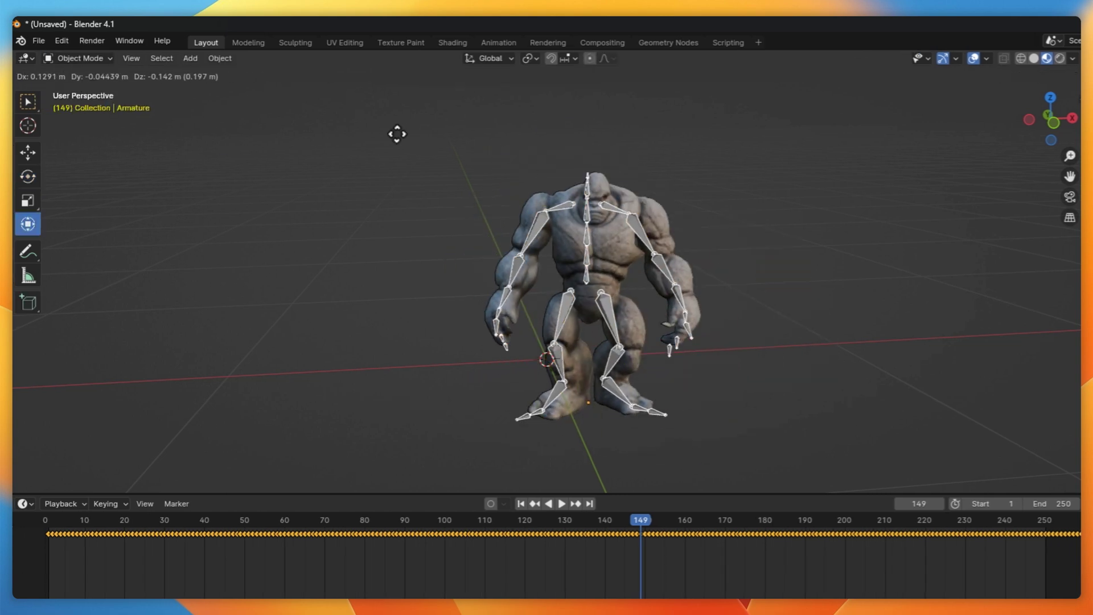
pyautogui.click(397, 135)
pyautogui.click(369, 138)
pyautogui.press('a')
pyautogui.press('s')
pyautogui.press('Escape')
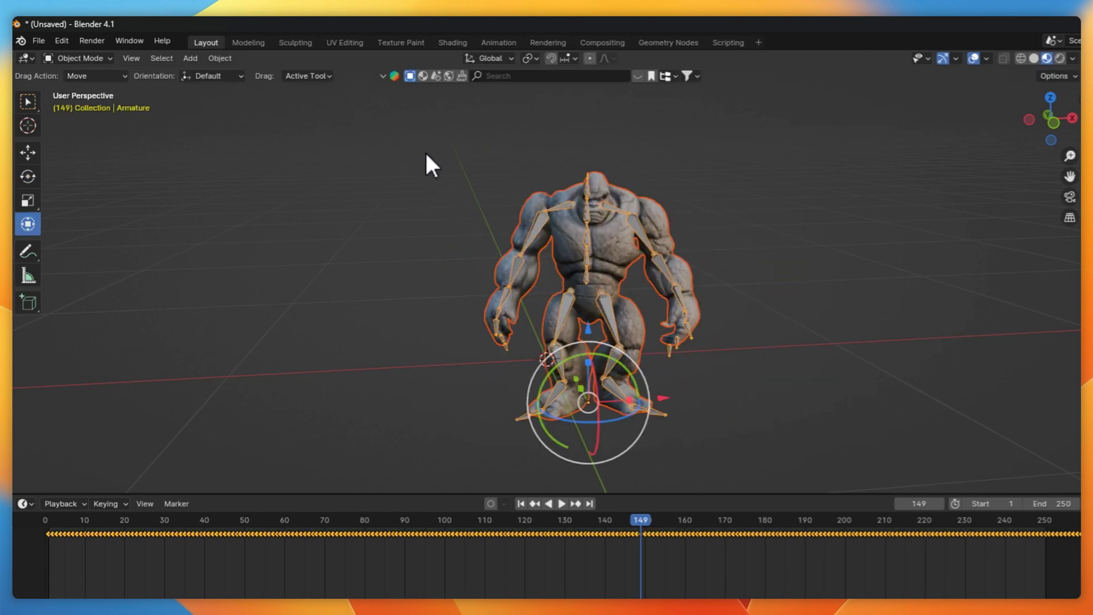
pyautogui.press('Delete')
# Import the golem's GLB model from the Downloads folder and select it in the scene
pyautogui.click(39, 41)
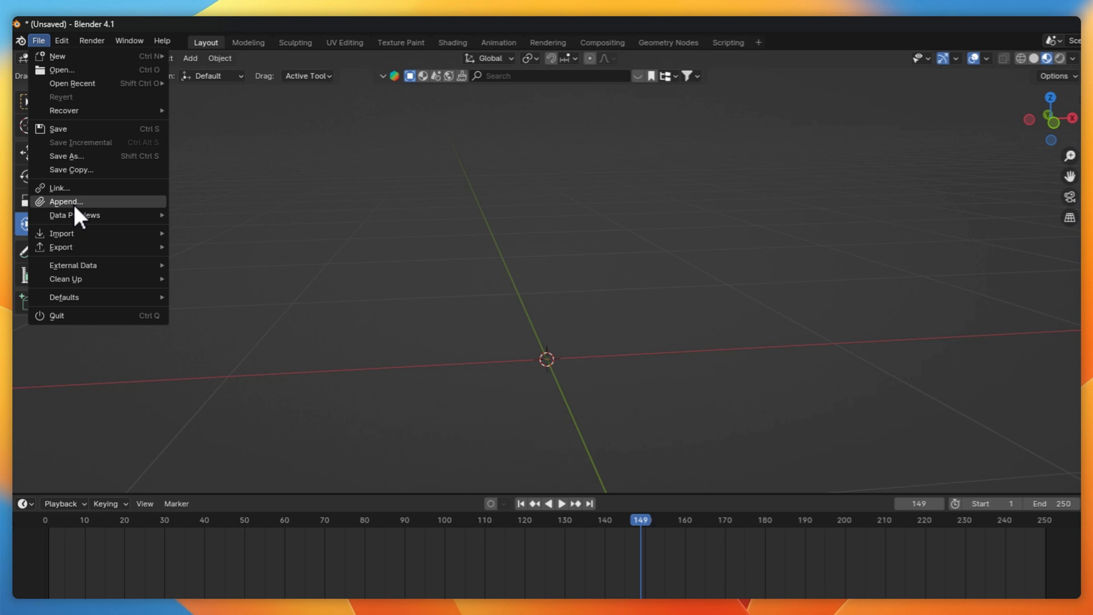
pyautogui.moveTo(74, 232)
pyautogui.click(248, 377)
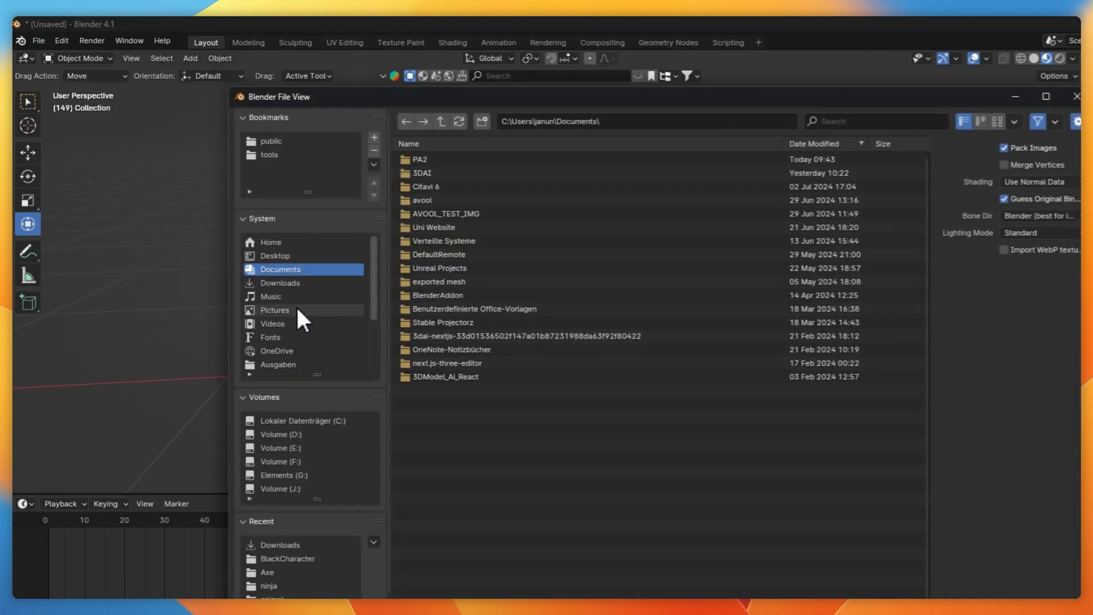
pyautogui.click(281, 283)
pyautogui.scroll(-10, 496, 399)
pyautogui.doubleClick(454, 592)
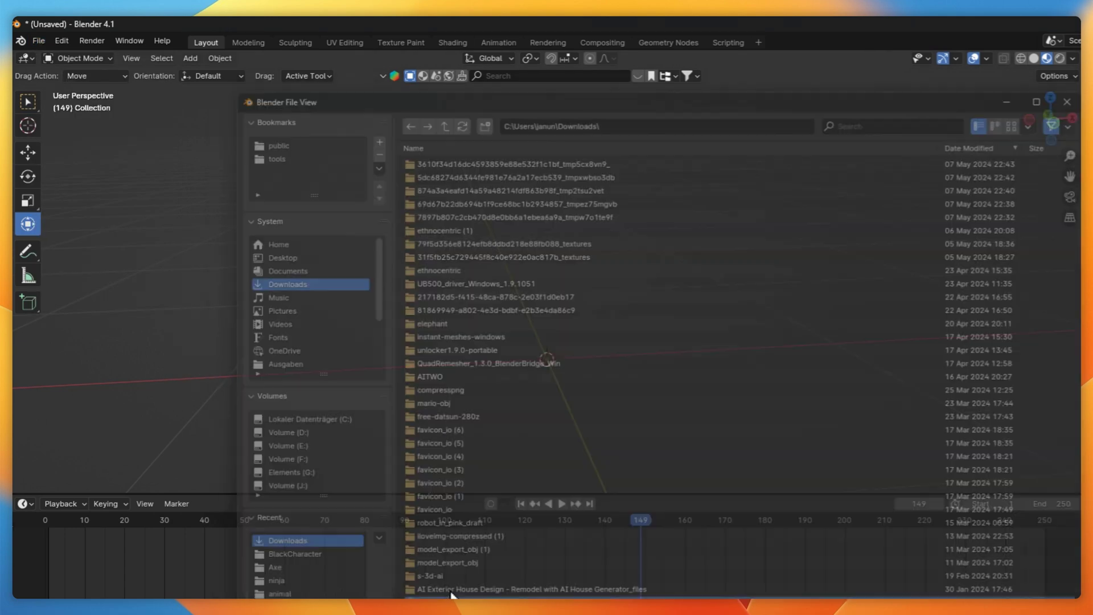
pyautogui.moveTo(710, 257); pyautogui.dragTo(520, 119, button='middle')
pyautogui.click(597, 219)
# Display the golem's base color texture Image_0 in the Shading workspace's image editor and open the editor's image options
pyautogui.click(453, 43)
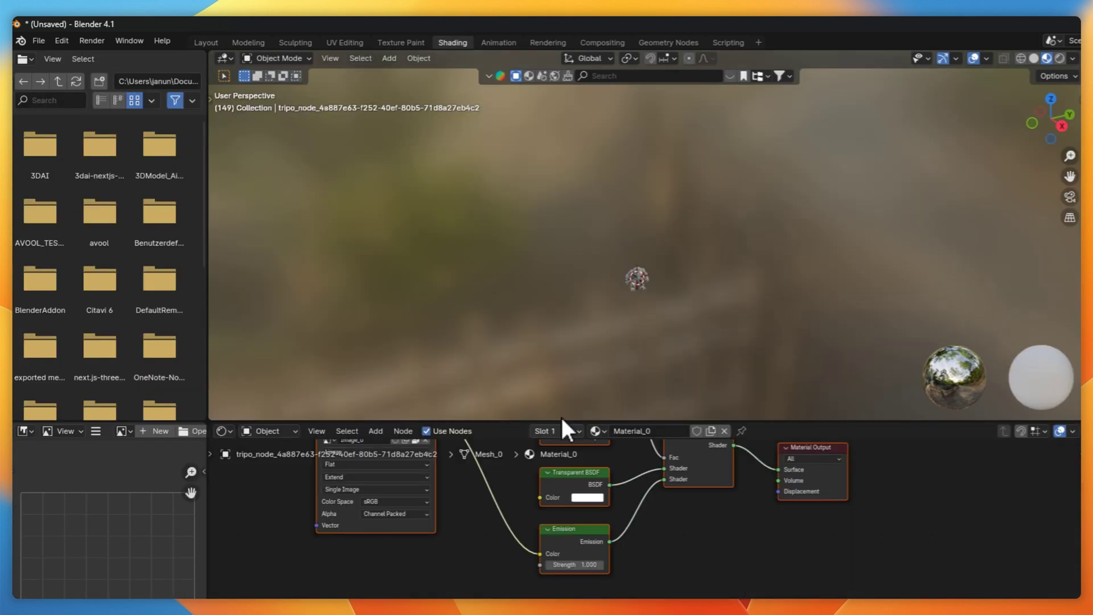
pyautogui.click(371, 522)
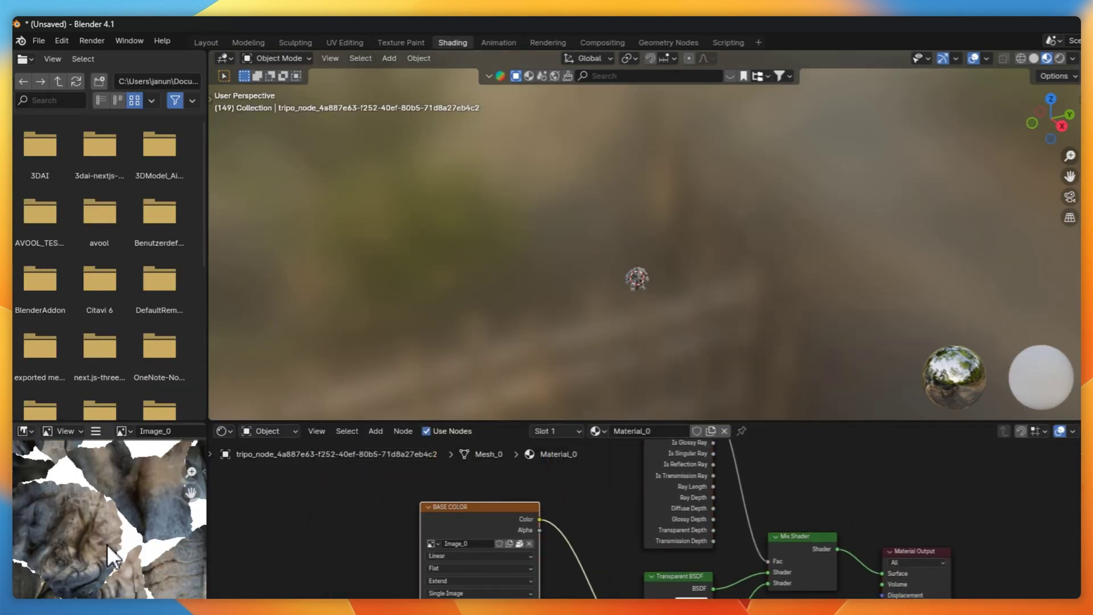
pyautogui.click(96, 431)
pyautogui.moveTo(143, 473)
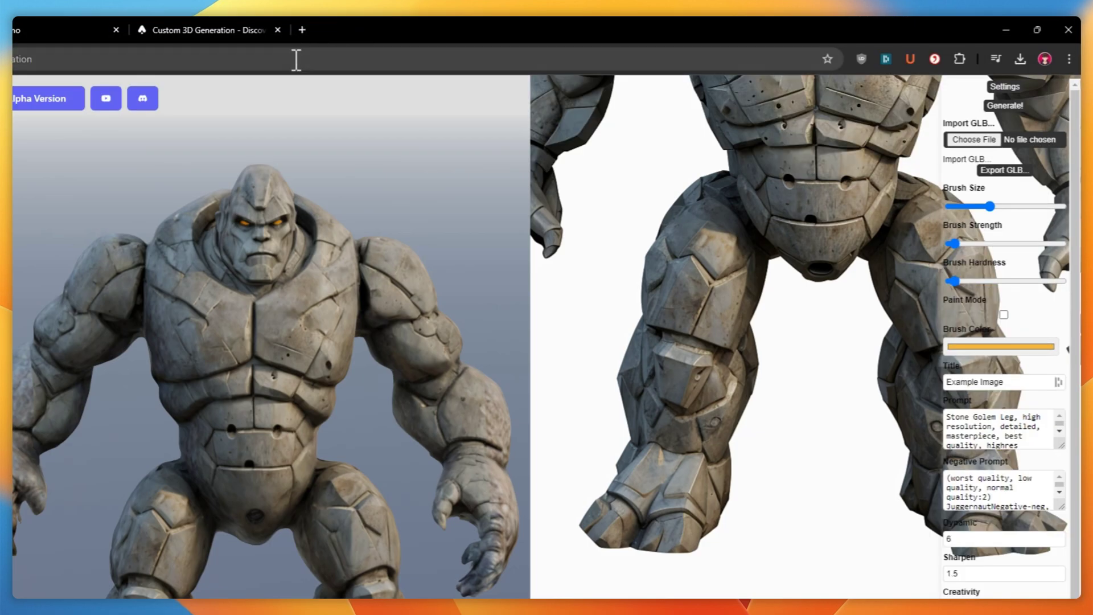
# Switch to the browser, view the PNG compression site compresspng.com in a new tab, and close that tab
pyautogui.click(302, 30)
pyautogui.write('compresspng.com')
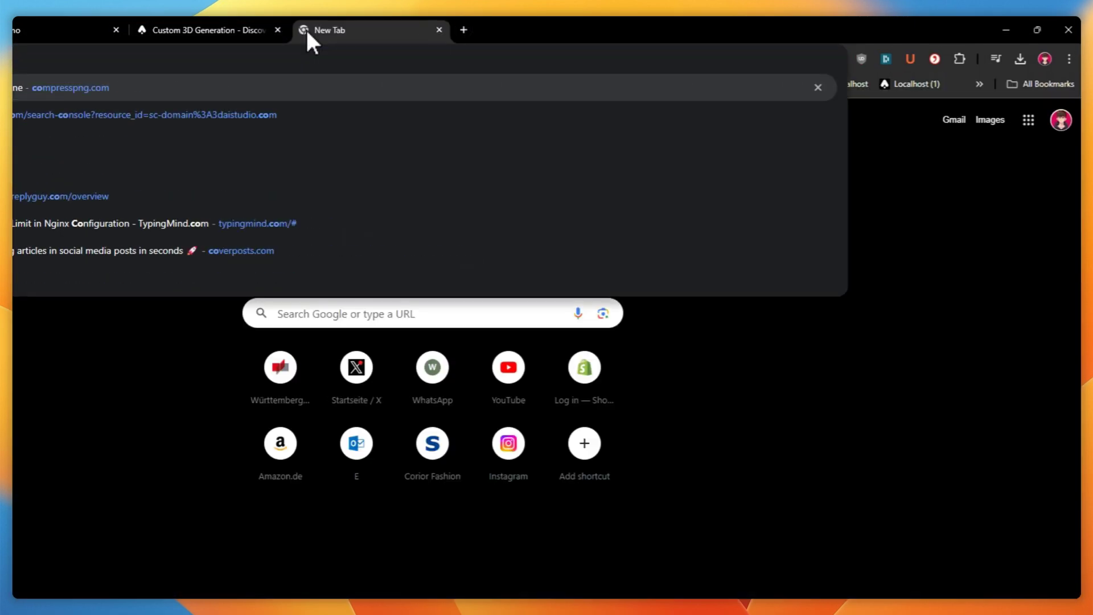
pyautogui.press('Return')
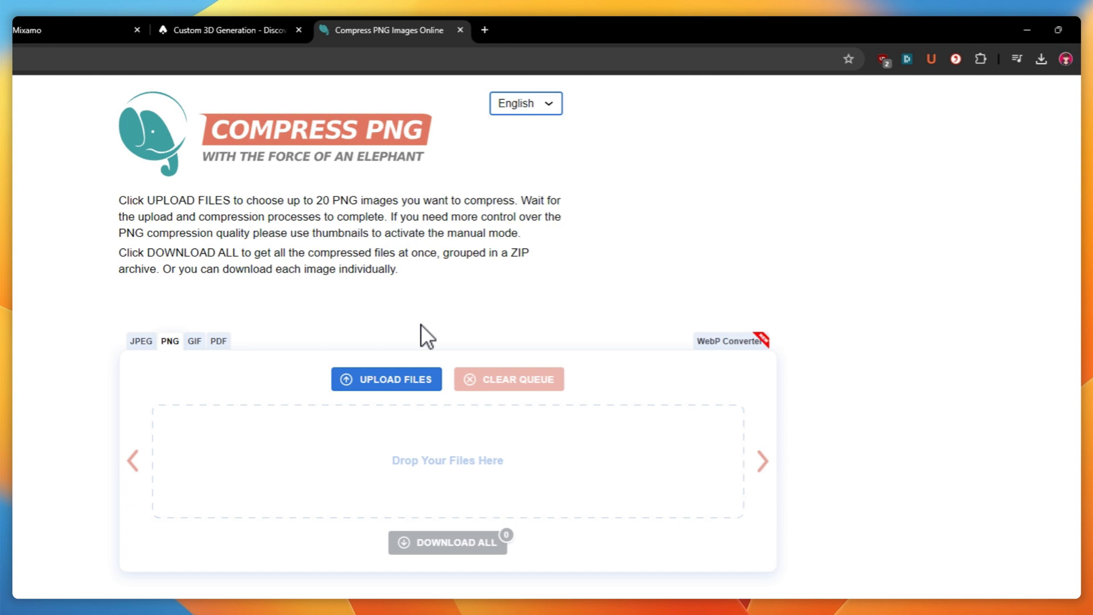
pyautogui.click(460, 30)
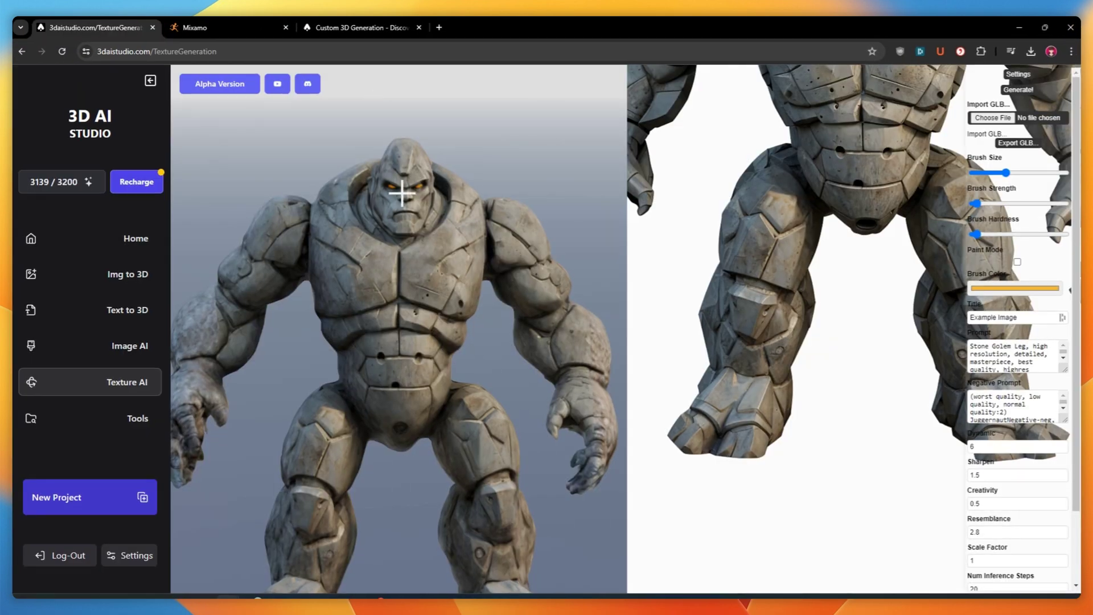
# Generate a 3-second sound from the prompt "A golem roaring" with the Text to Sound tool
pyautogui.scroll(-4, 410, 195)
pyautogui.moveTo(412, 279); pyautogui.dragTo(410, 254, button='right')
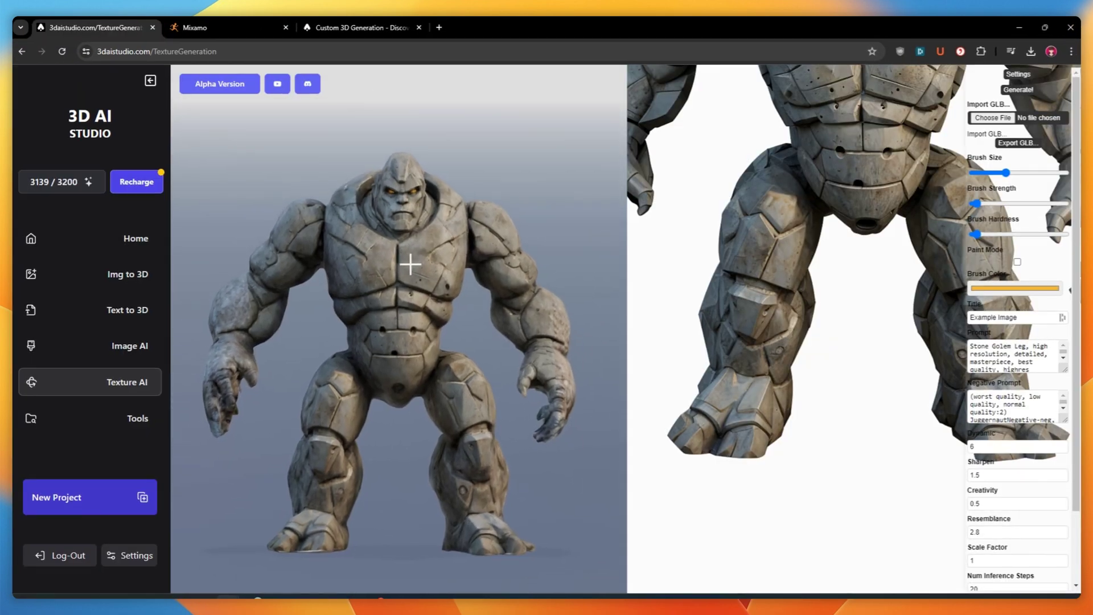
pyautogui.click(85, 423)
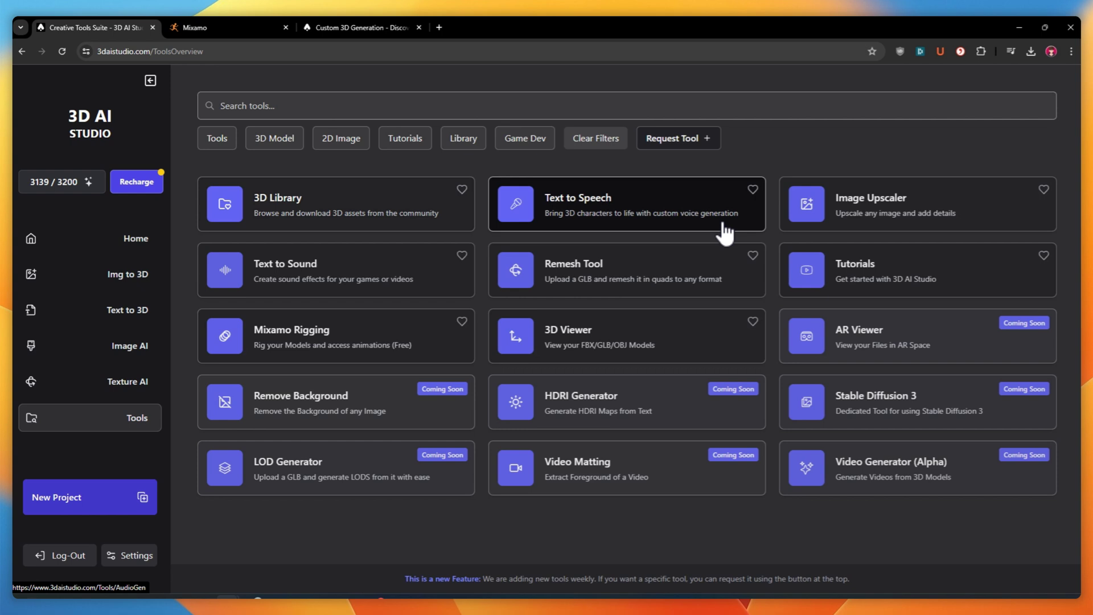
pyautogui.click(398, 286)
pyautogui.click(455, 271)
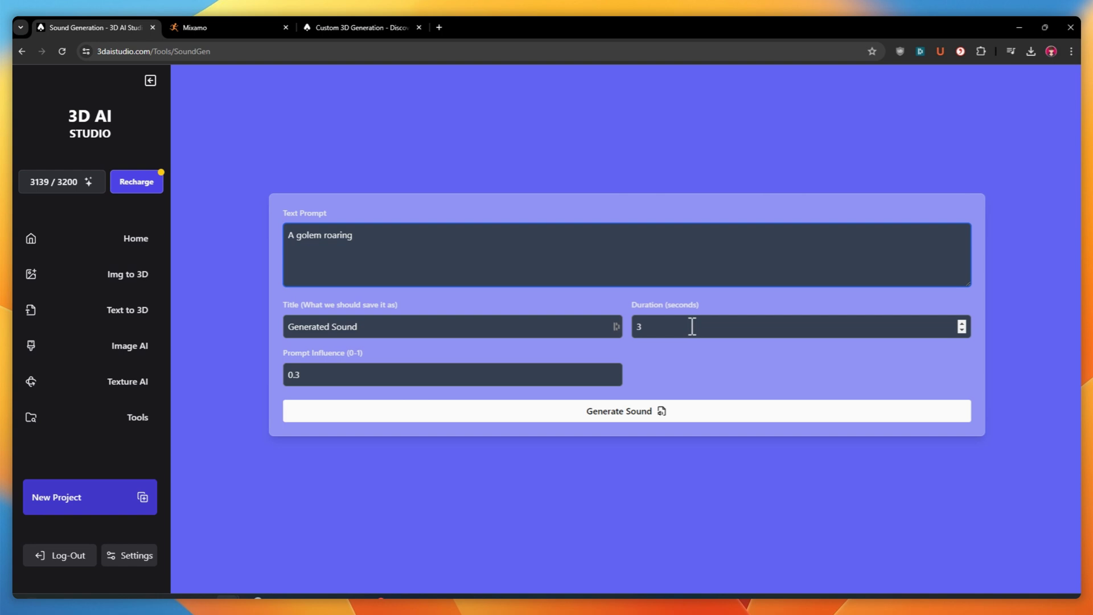
pyautogui.click(603, 414)
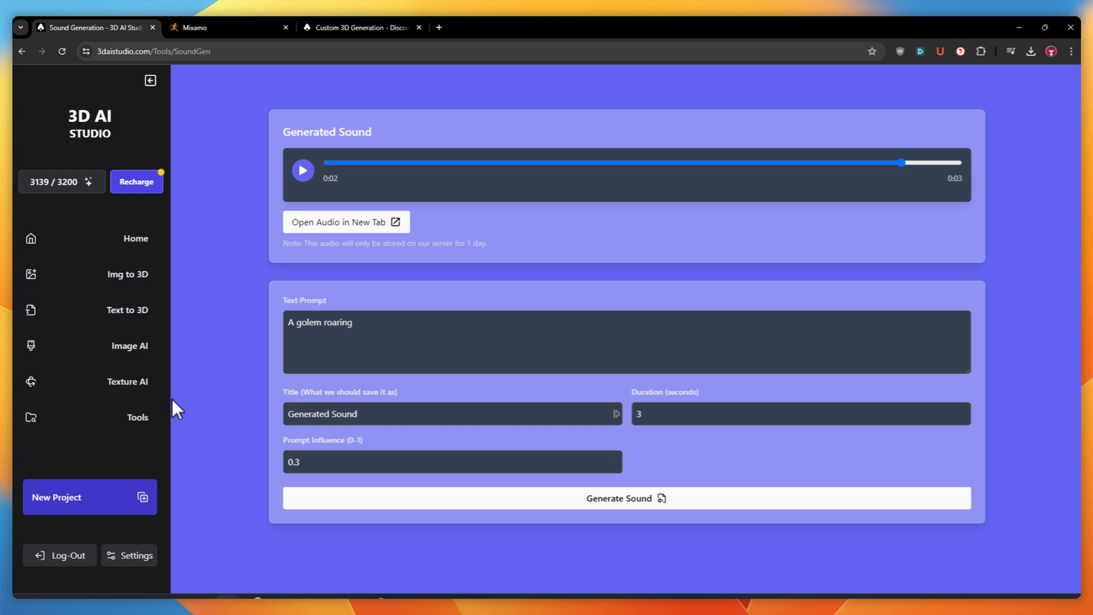
# Look through the available tools and show only the refined models on the Home page
pyautogui.click(127, 419)
pyautogui.click(87, 242)
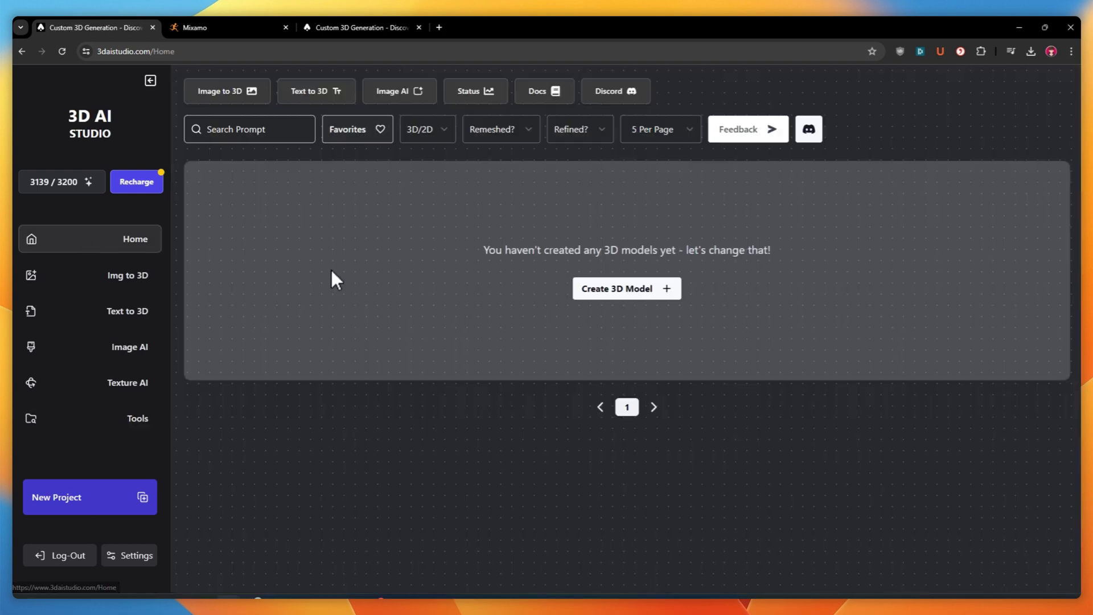
pyautogui.click(132, 428)
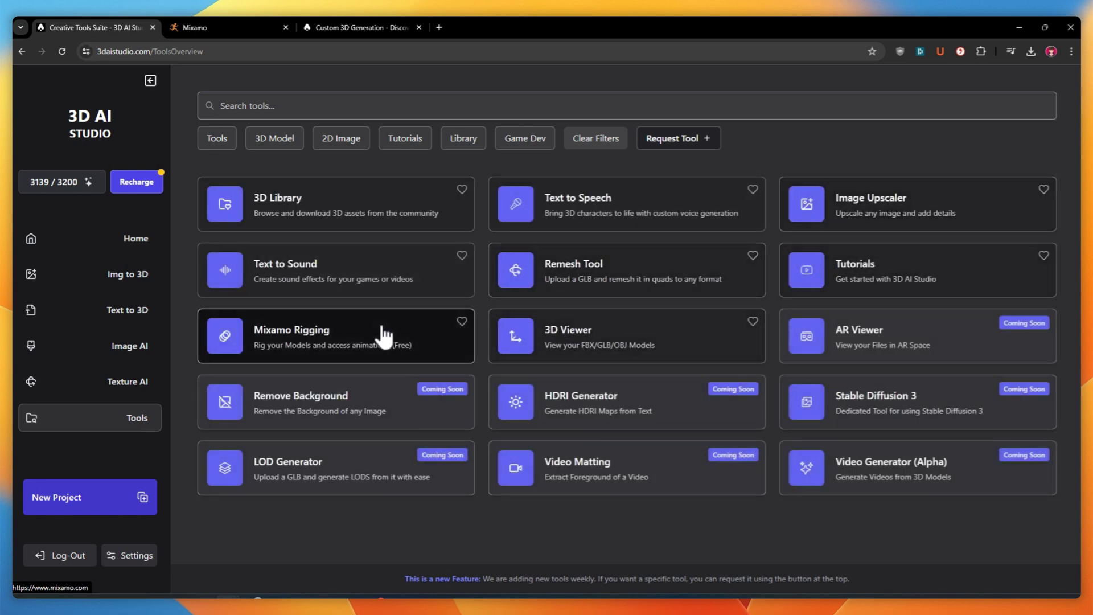
pyautogui.click(138, 240)
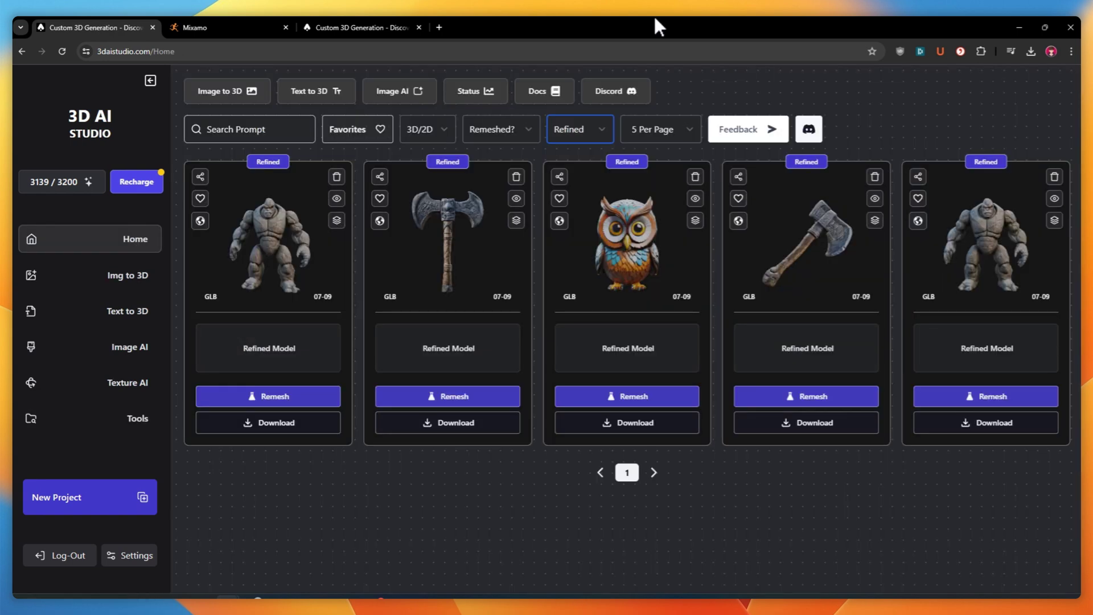